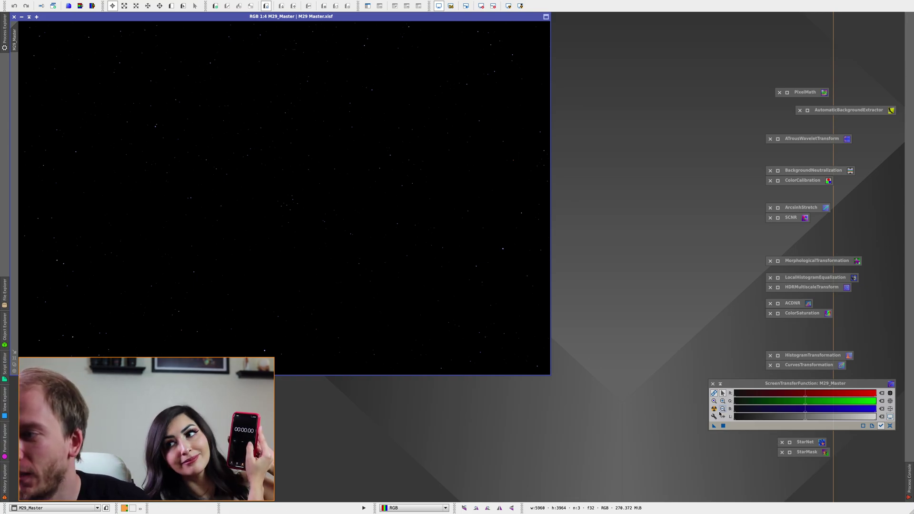
Auto-stretch M29_Master with unlinked channels, then DynamicCrop the vignetted edges to 5496 × 3696
left_click(714, 409)
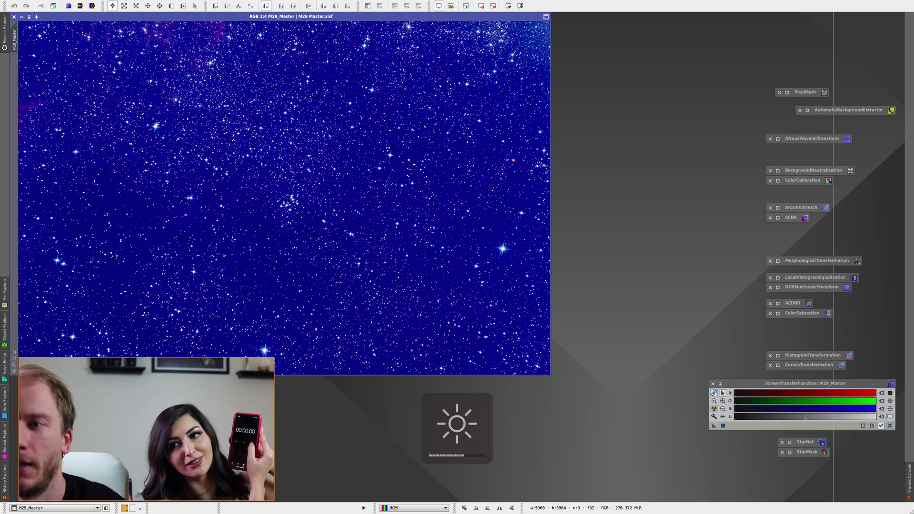
left_click(715, 394)
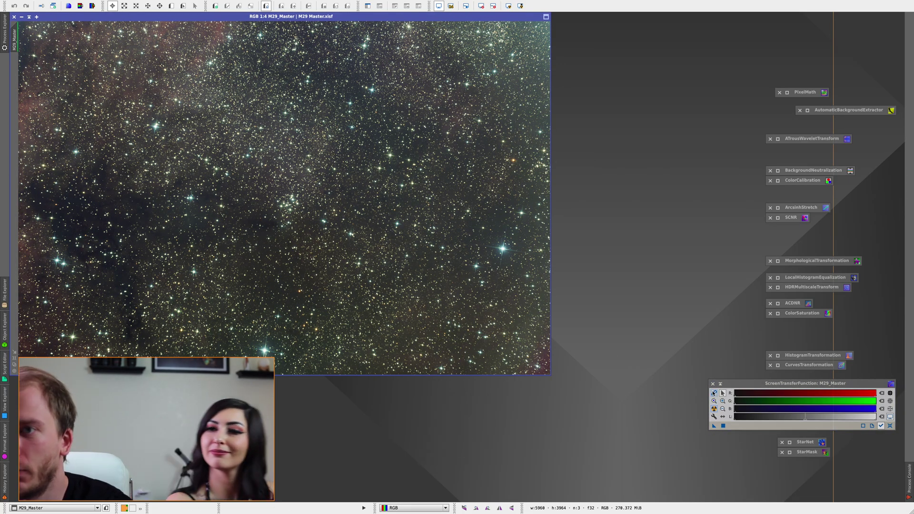
left_click(5, 31)
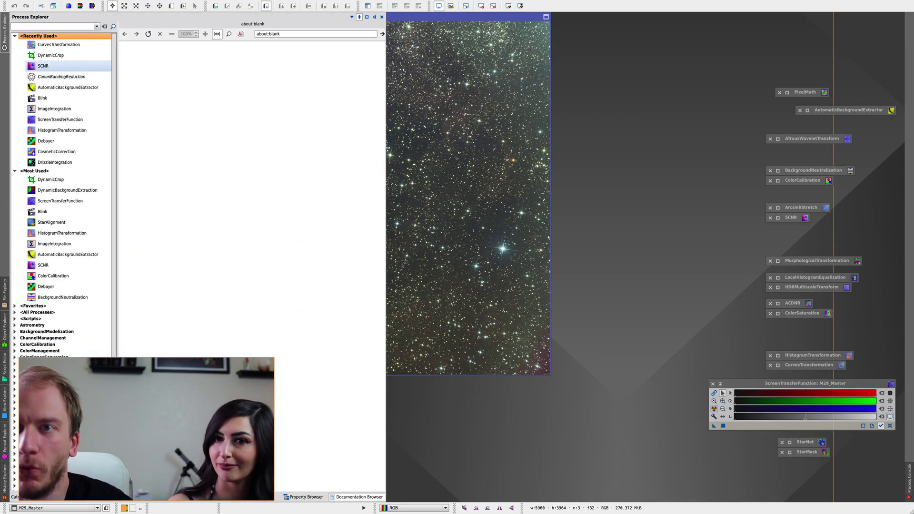
double_click(51, 55)
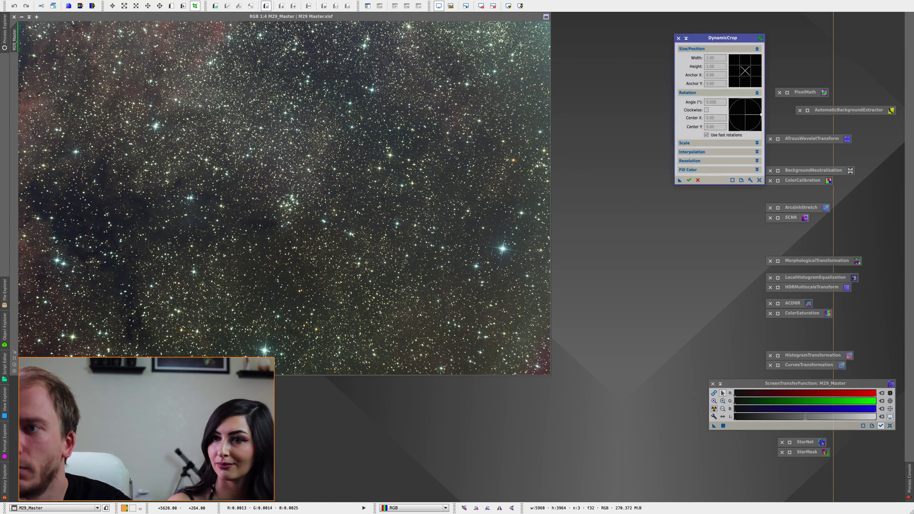
left_click_drag(521, 45, 35, 355)
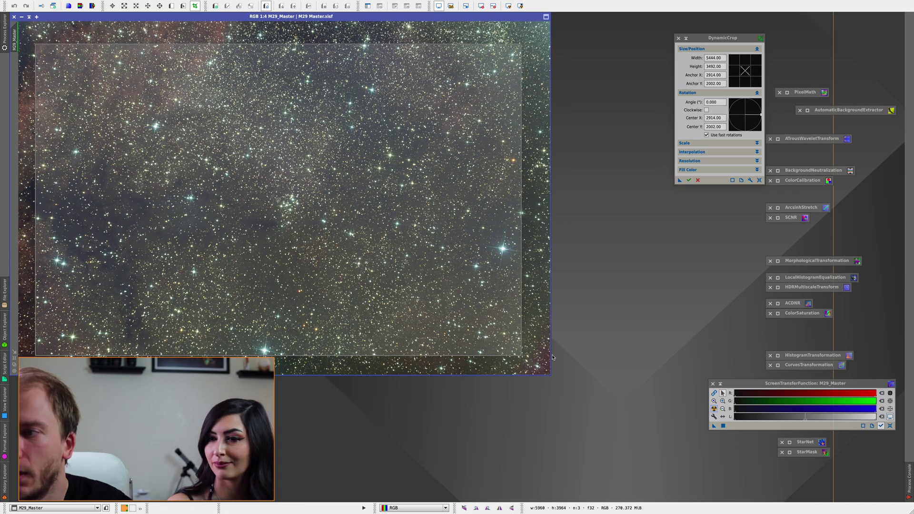
left_click_drag(521, 357, 526, 360)
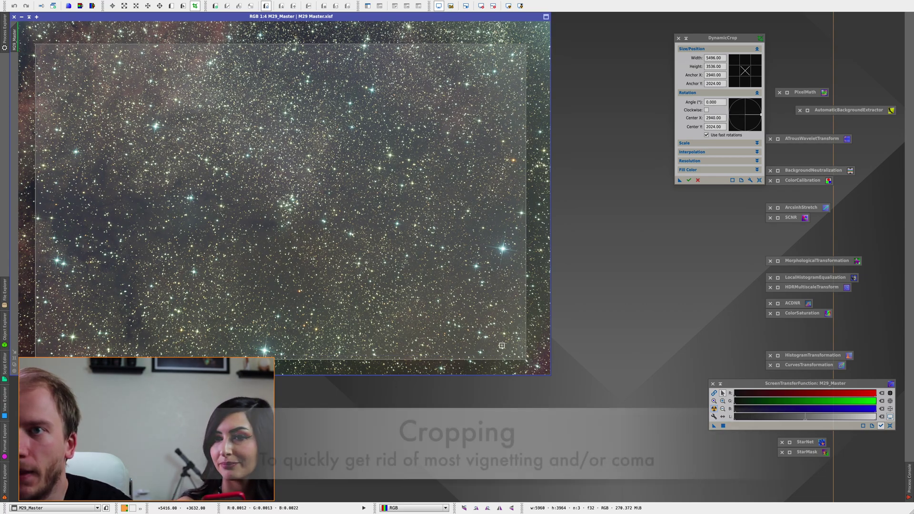
left_click_drag(69, 44, 69, 29)
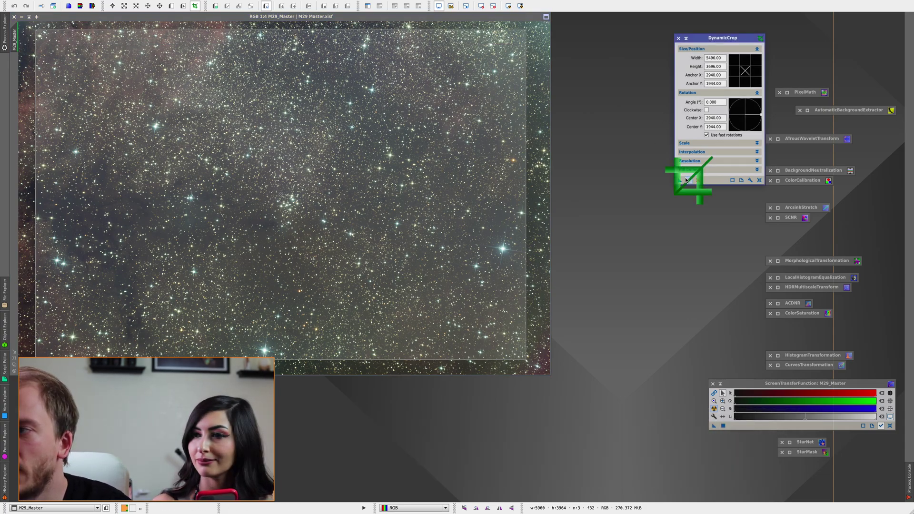
left_click(689, 180)
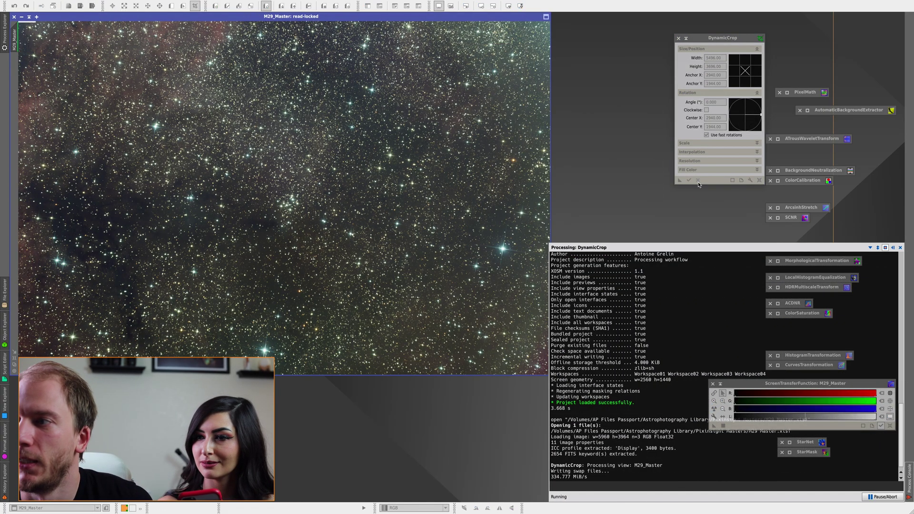
left_click(698, 180)
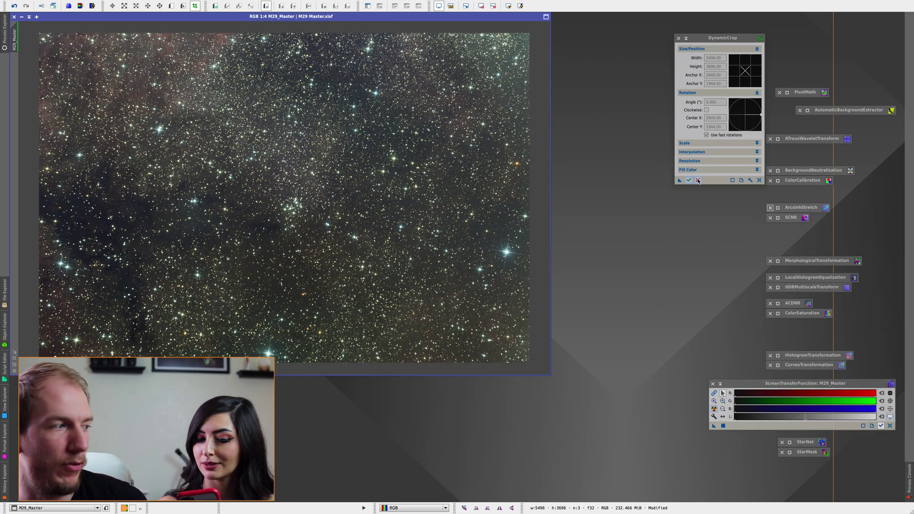
left_click(698, 180)
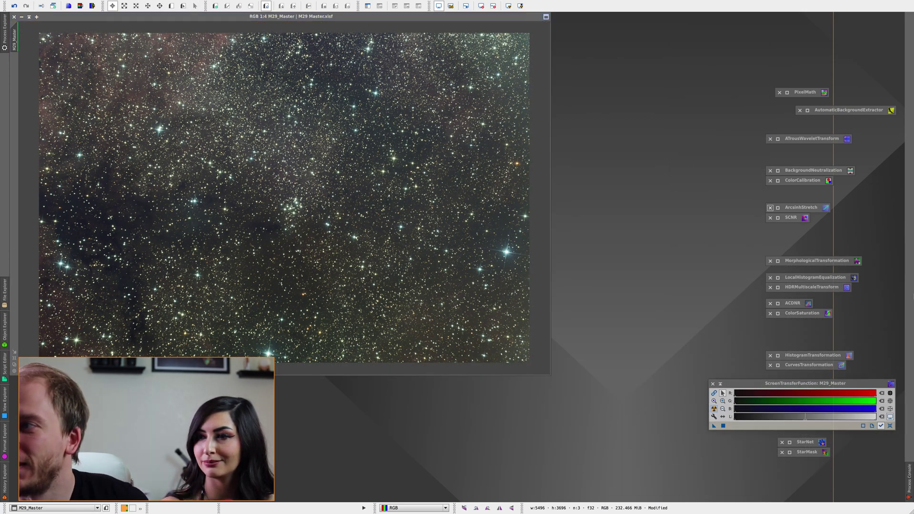
left_click(14, 363)
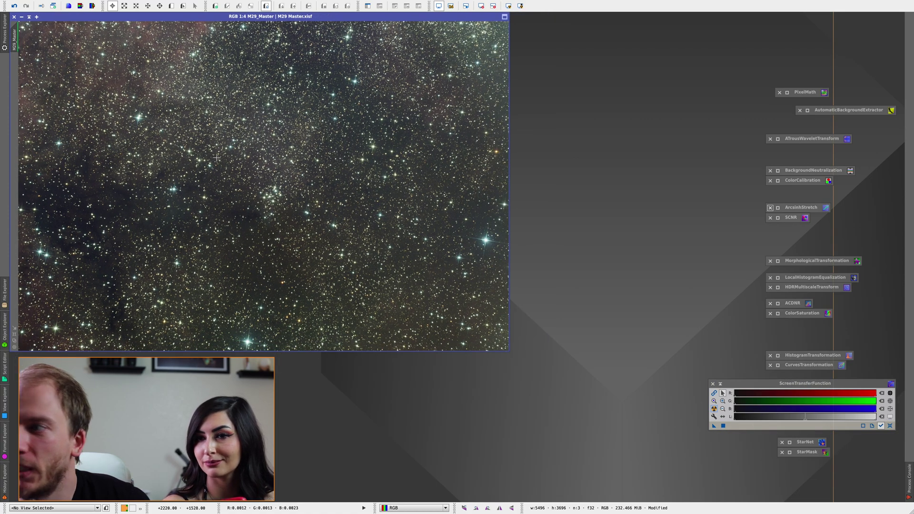
Apply AutomaticBackgroundExtractor with Subtraction correction to M29_Master and re-run the STF auto-stretch
double_click(809, 111)
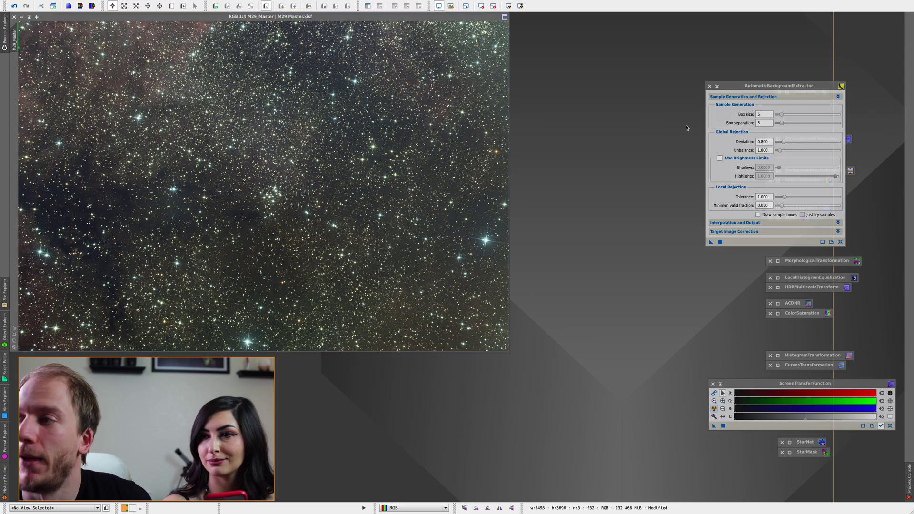
left_click(743, 232)
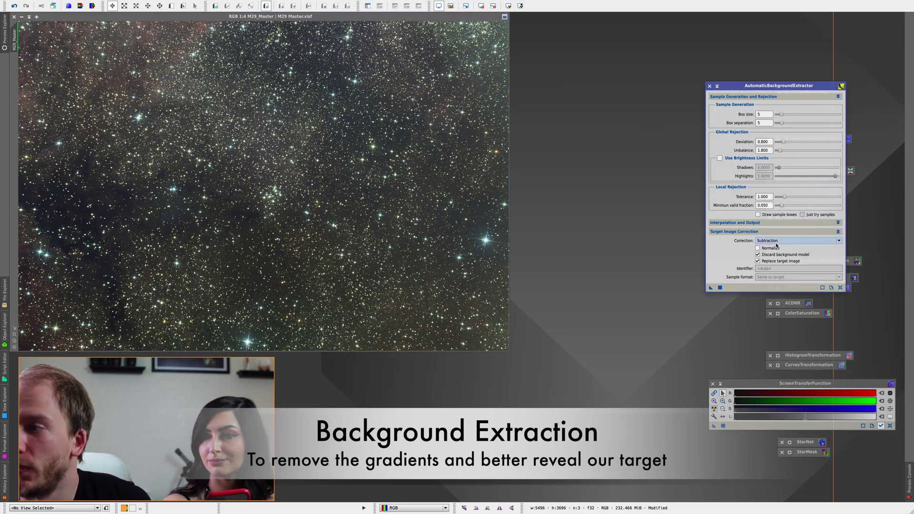
left_click_drag(710, 287, 434, 175)
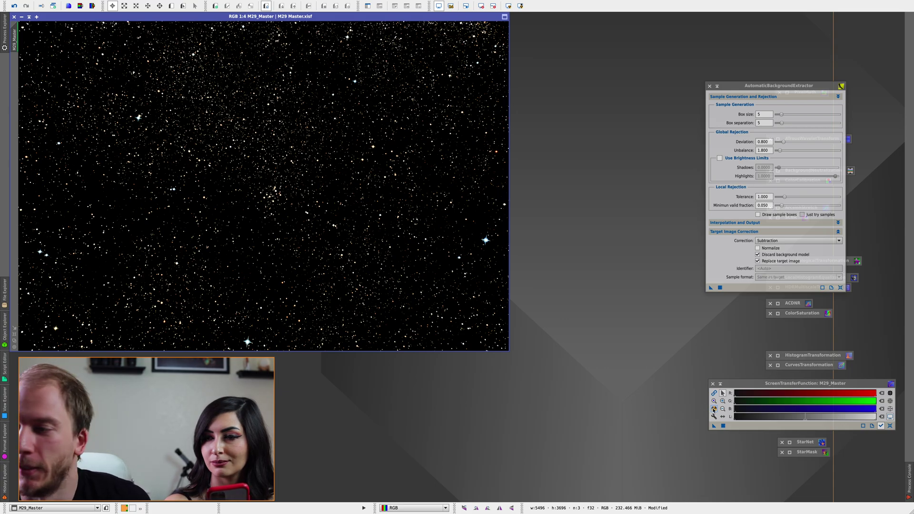
left_click(714, 409)
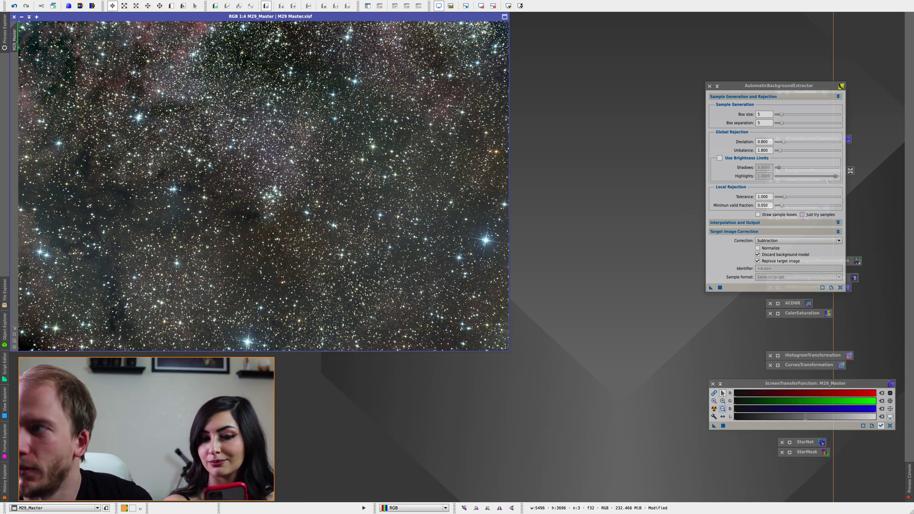
left_click(709, 86)
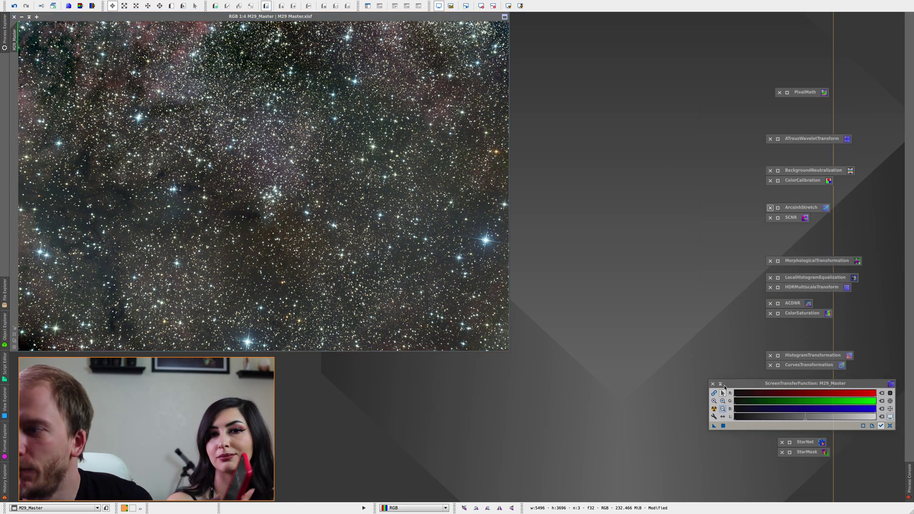
Create an M29_Master_clone copy with its screen stretch reset, keeping ATrousWaveletTransform ready
double_click(784, 141)
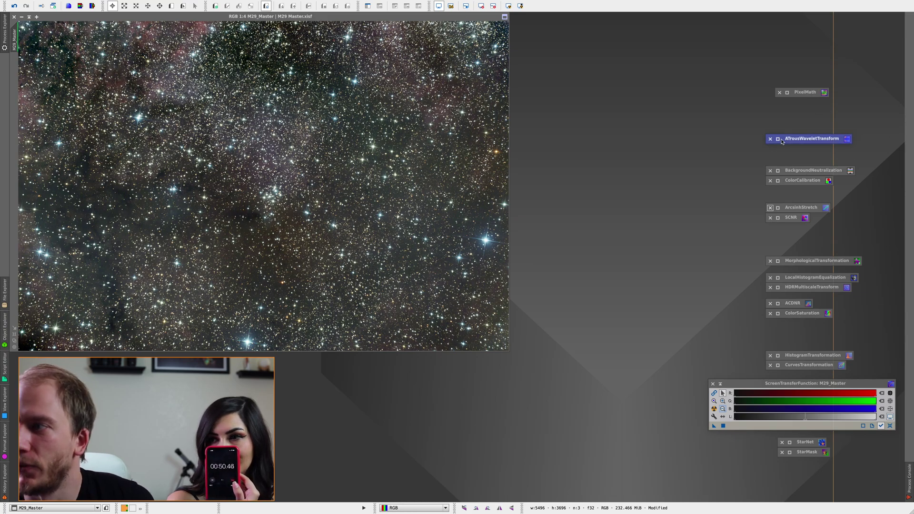
left_click_drag(790, 62, 659, 52)
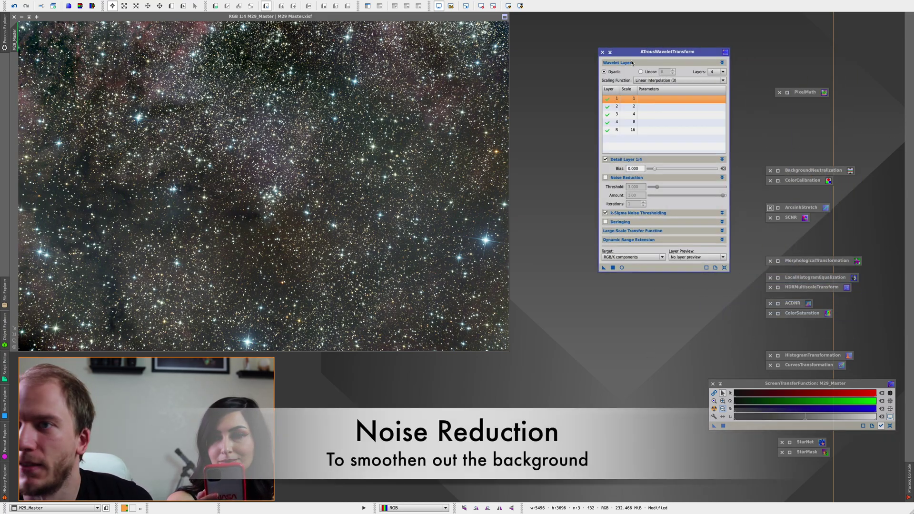
left_click(52, 30)
left_click(53, 6)
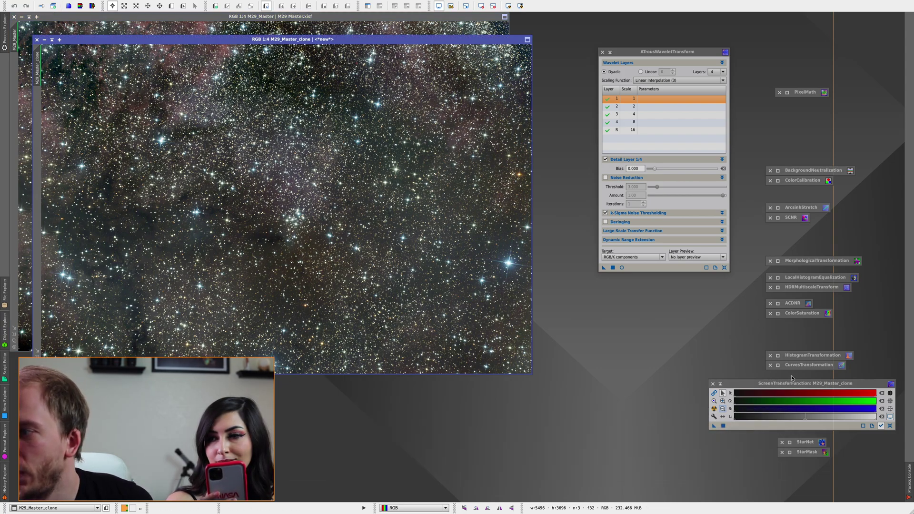
left_click(890, 425)
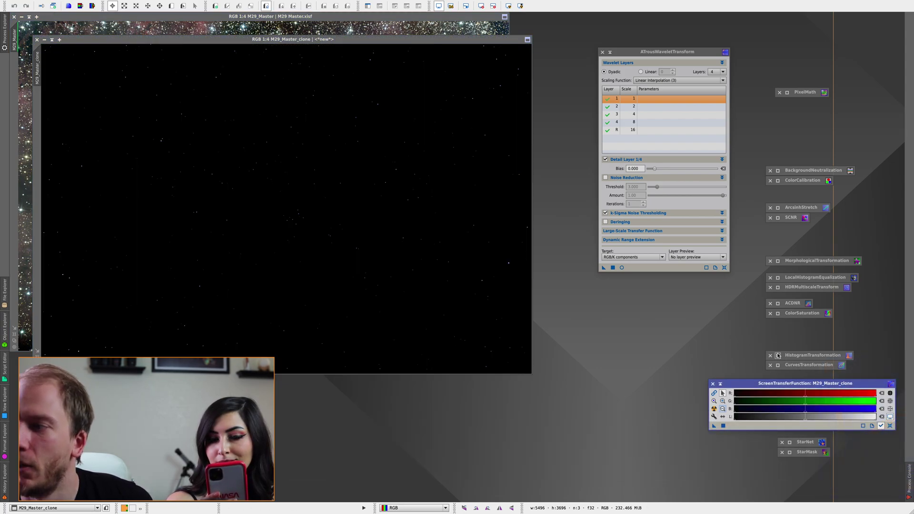
Preview a HistogramTransformation stretch at Maximum quality with midtones about 0.00033 and shadows 0.00021873
left_click_drag(786, 356, 787, 360)
left_click(746, 350)
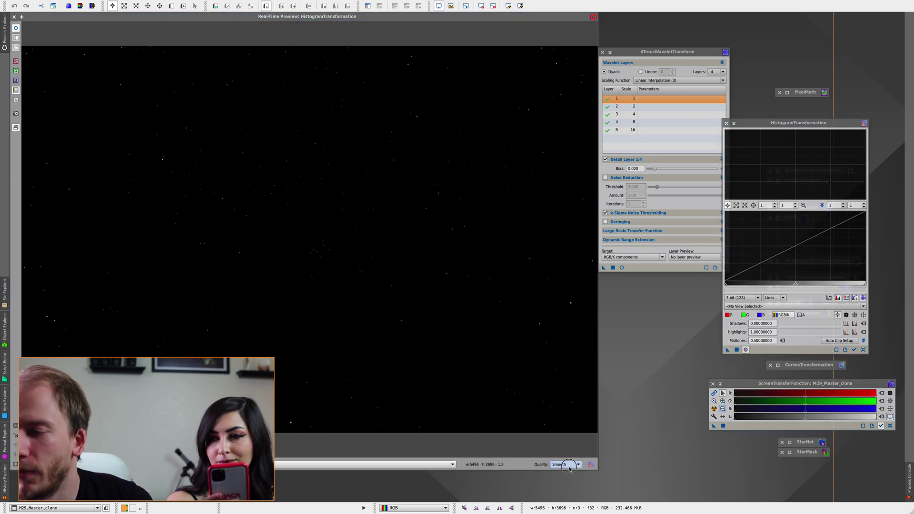
left_click(566, 464)
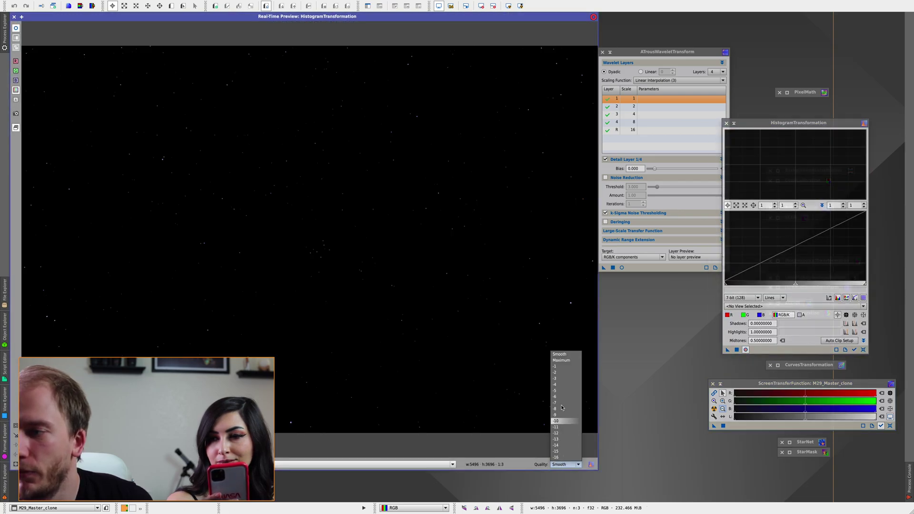
left_click(560, 361)
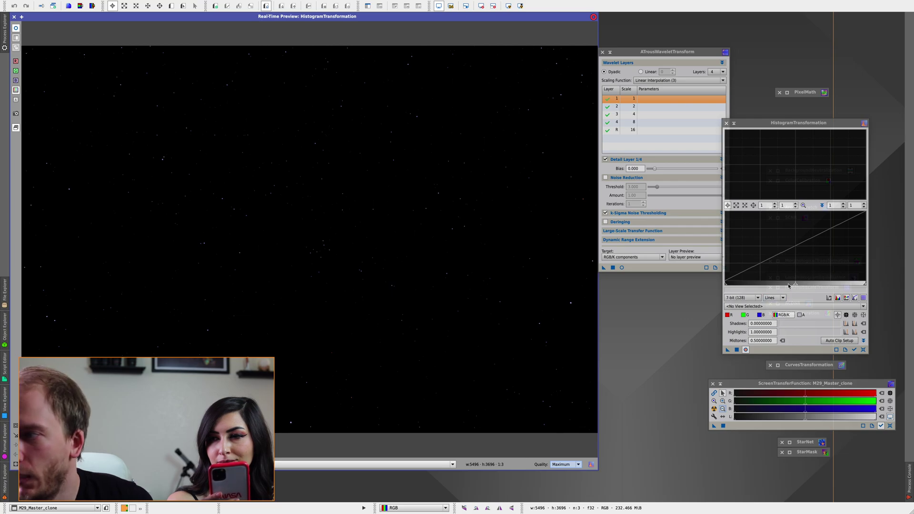
left_click_drag(789, 286, 730, 284)
scroll(822, 280, "up", 5)
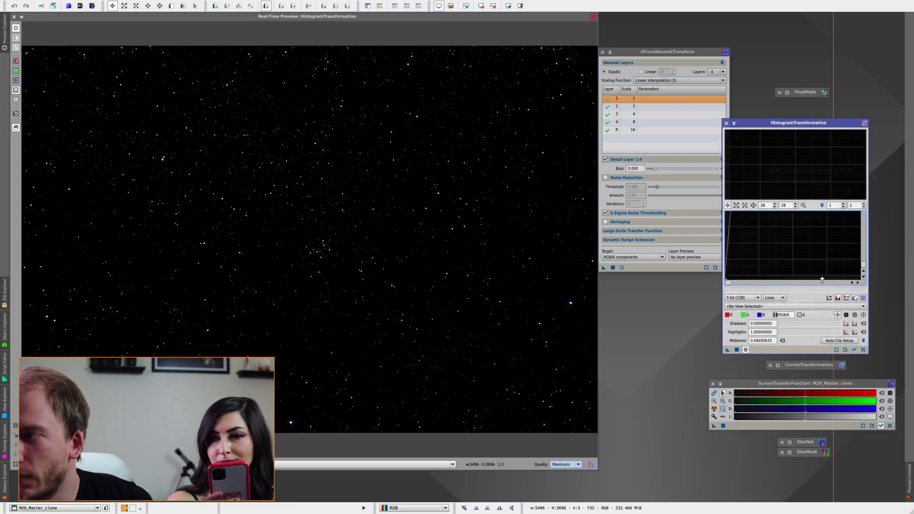
left_click_drag(822, 281, 734, 280)
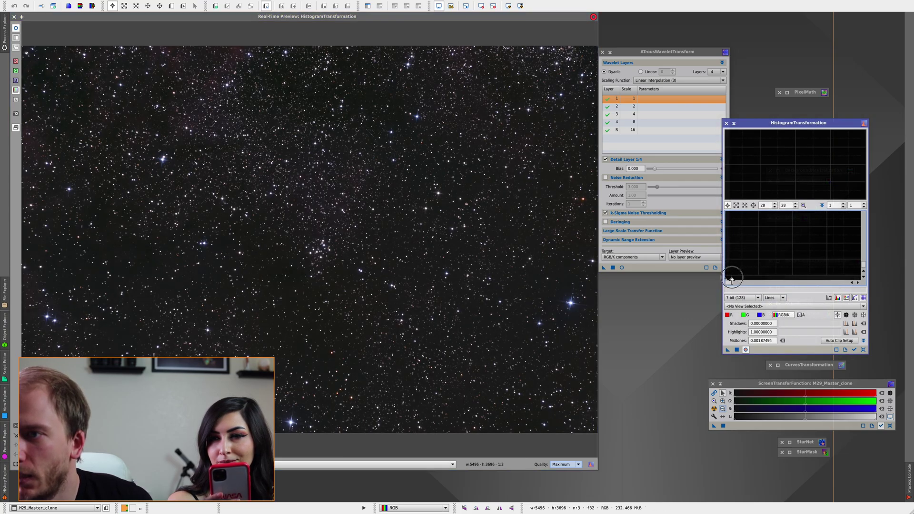
left_click_drag(732, 278, 726, 280)
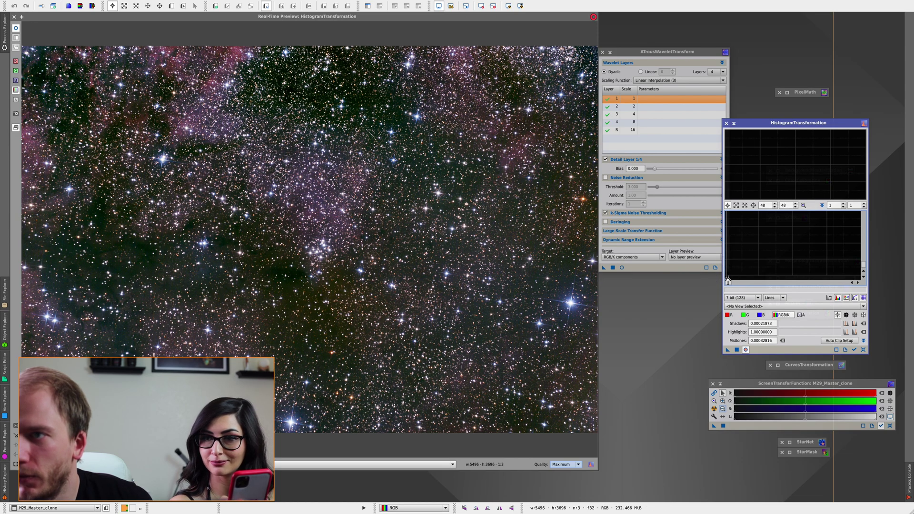
left_click(15, 18)
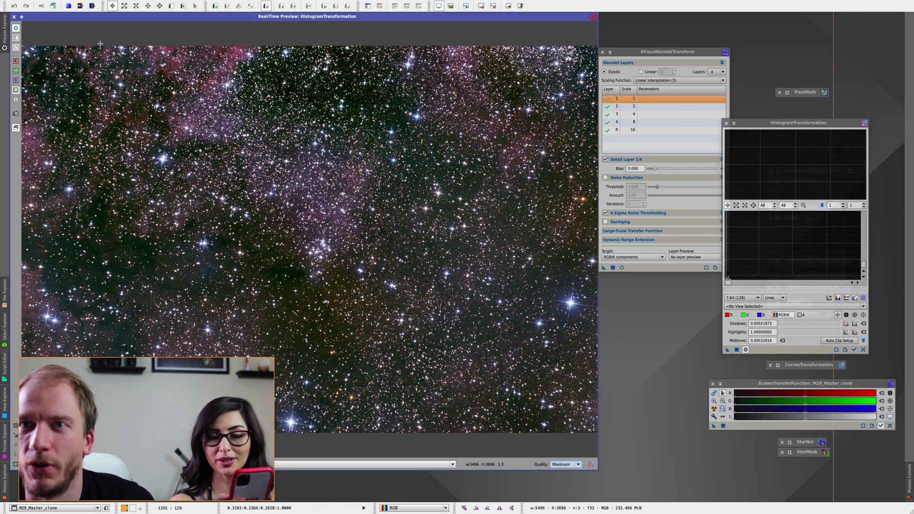
left_click(15, 18)
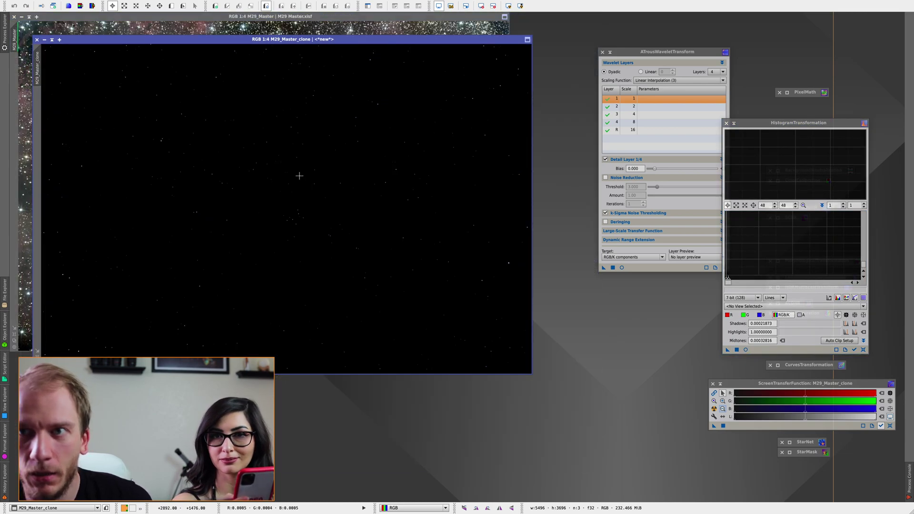
Apply the histogram stretch to M29_Master_clone and reposition the clone in the workspace
left_click_drag(726, 350, 532, 376)
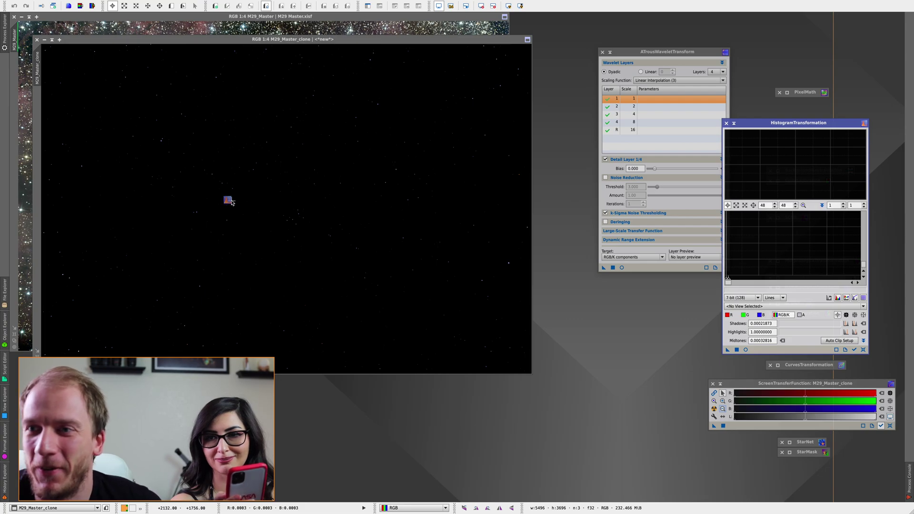
left_click_drag(232, 202, 233, 202)
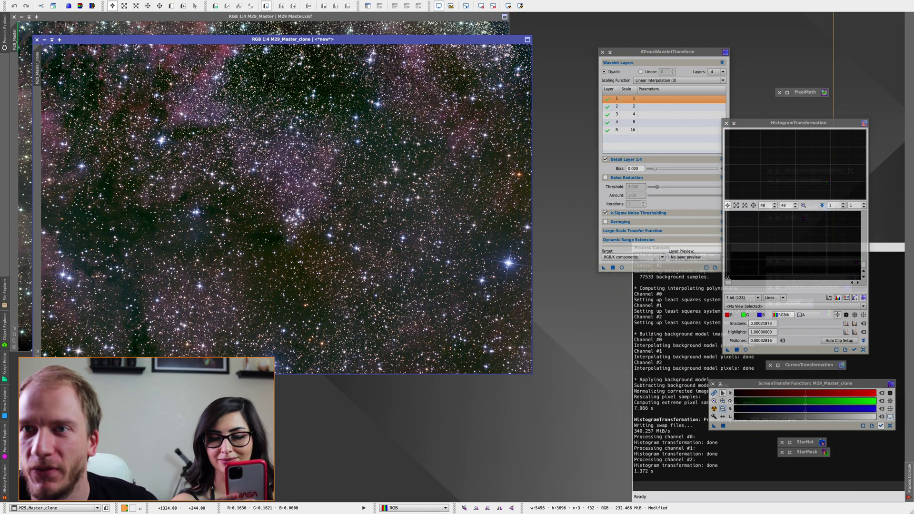
left_click_drag(347, 39, 848, 413)
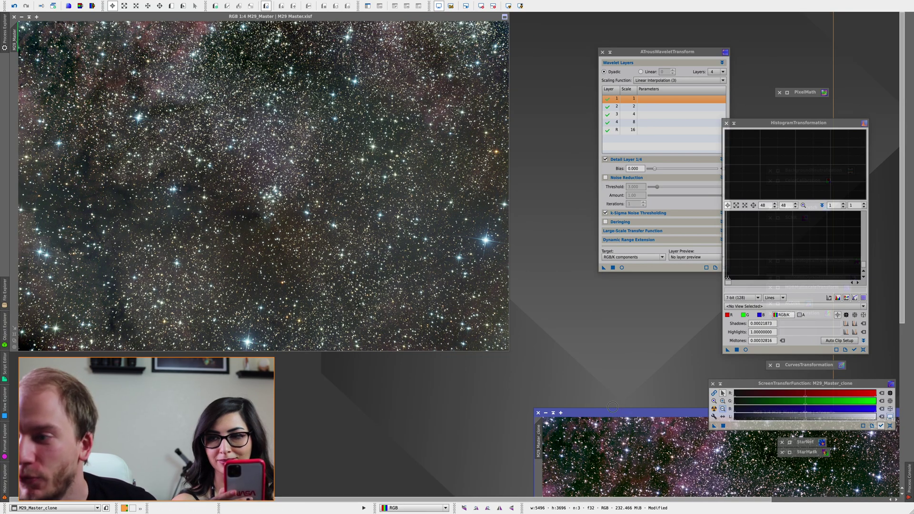
left_click_drag(612, 411, 342, 98)
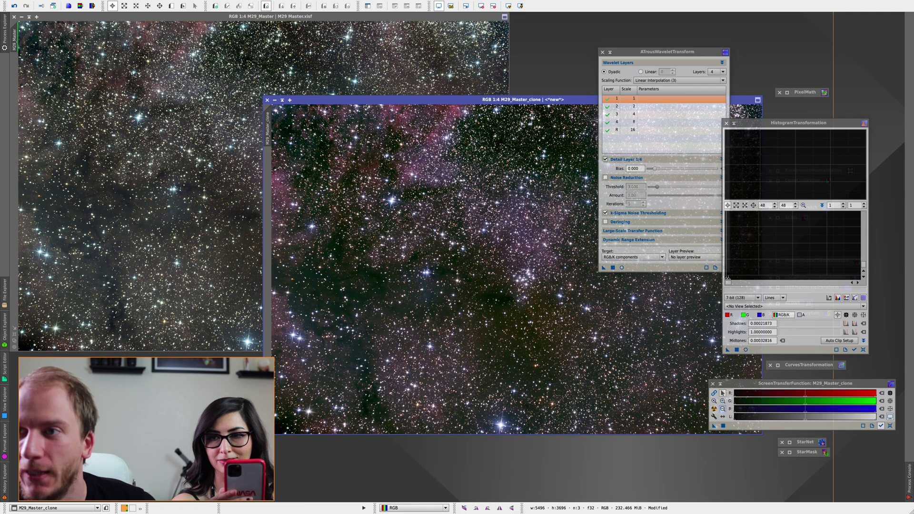
Use the stretched clone as a mask on M29_Master with the red overlay hidden
mouse_move(265, 135)
left_mouse_down()
mouse_move(34, 176)
mouse_move(16, 200)
left_mouse_up()
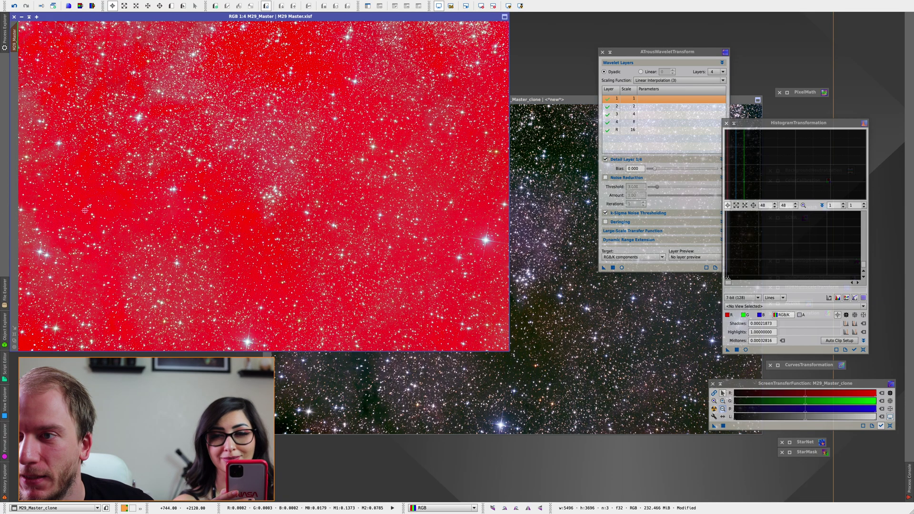
left_click(238, 200)
left_click(419, 6)
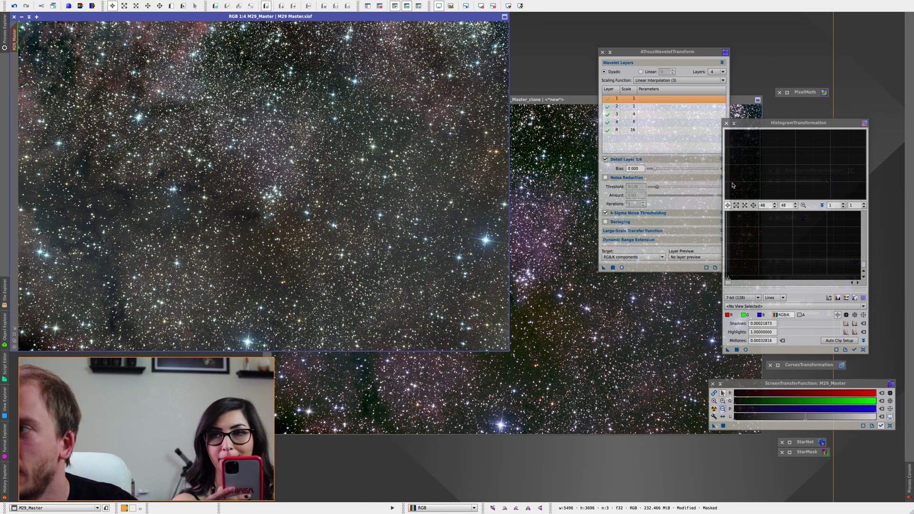
Run ATrousWaveletTransform on M29_Master with k-Sigma noise thresholding at amount 0.24
left_click(659, 195)
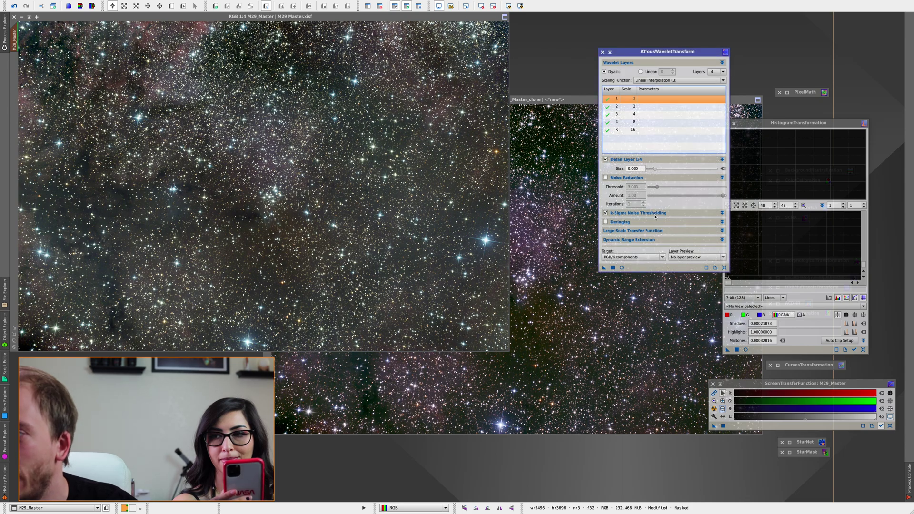
left_click(655, 213)
left_click_drag(728, 234, 670, 232)
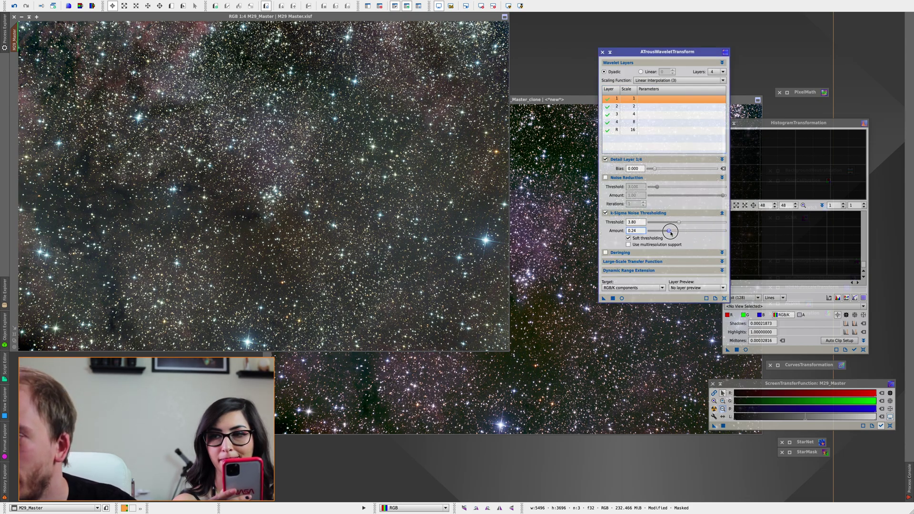
left_click_drag(608, 299, 424, 220)
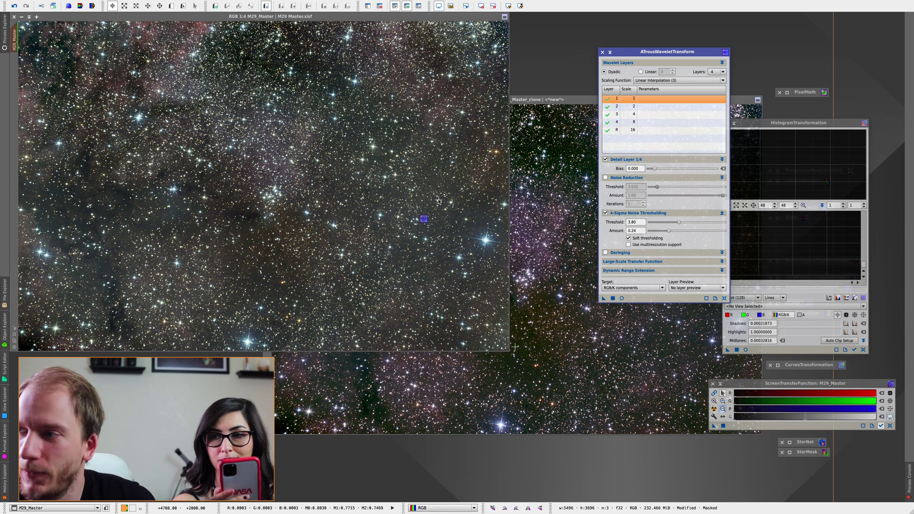
left_click_drag(424, 221, 424, 219)
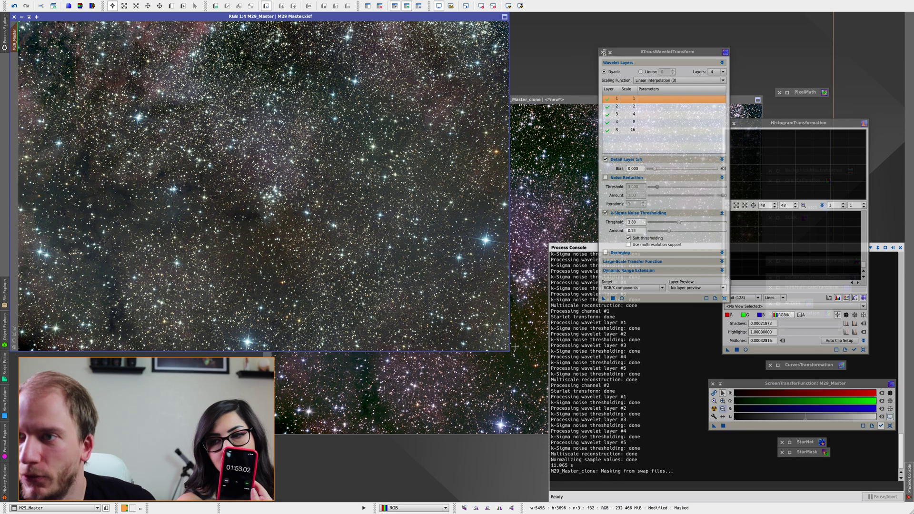
Close the wavelet tool and the M29_Master_clone image, confirming with Yes
left_click(603, 53)
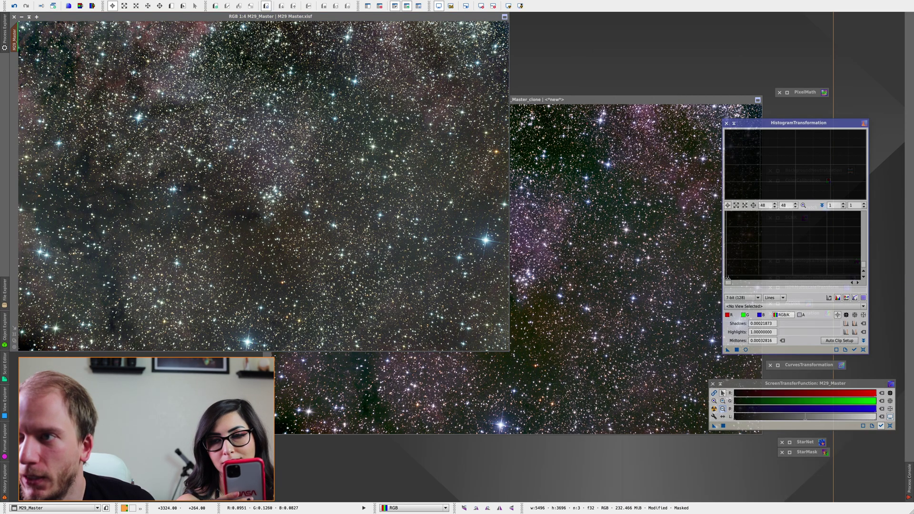
left_click(538, 100)
left_click(267, 100)
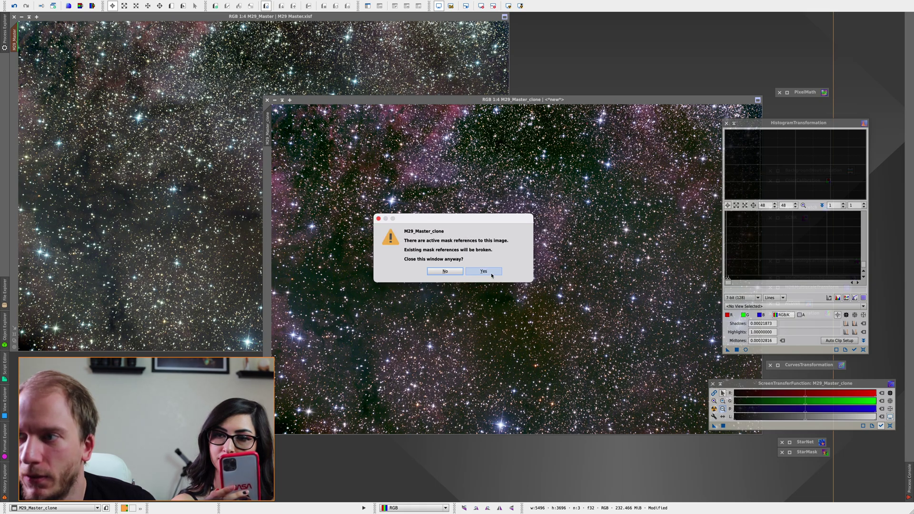
left_click(482, 271)
Create a small Preview01 on a background patch and a large Preview02 over the star field
left_click(734, 123)
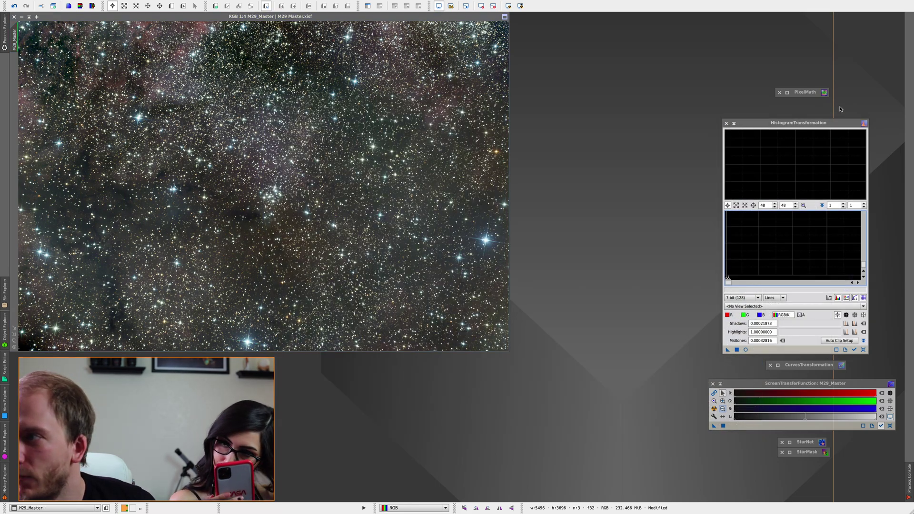
left_click(779, 181)
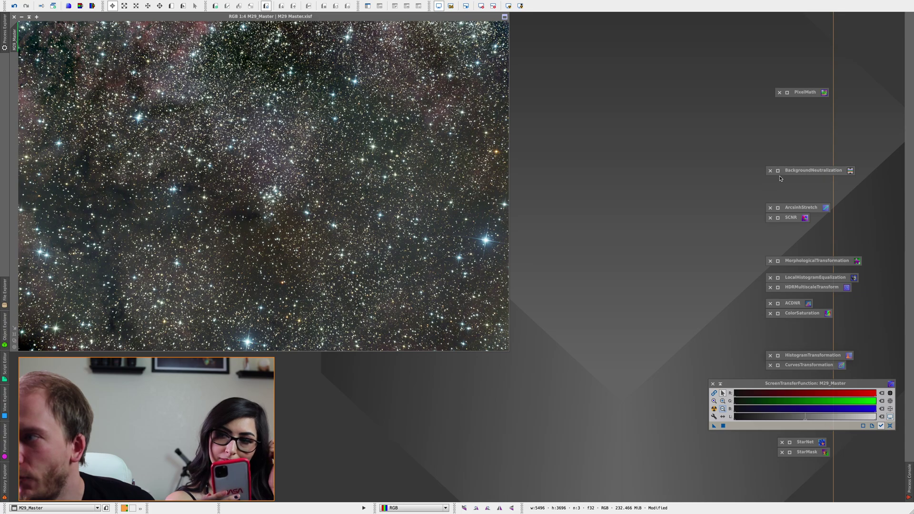
left_click(777, 171)
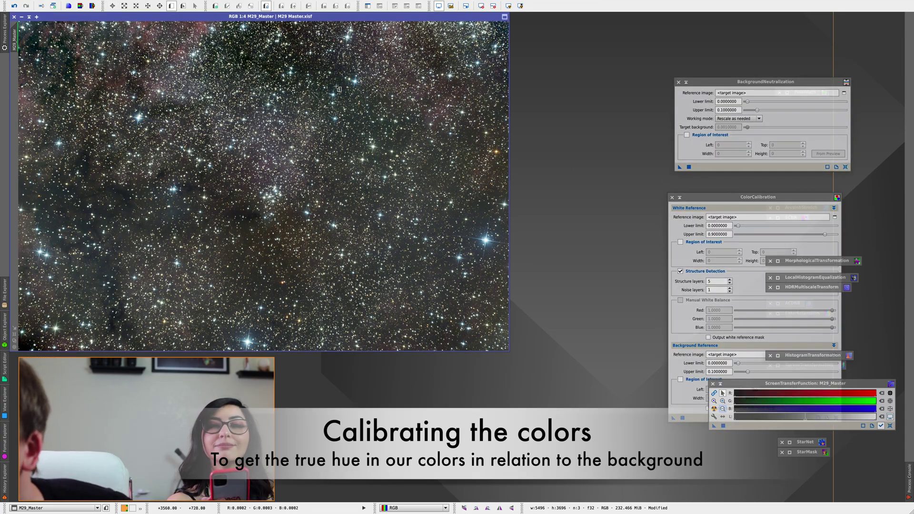
left_click(337, 88)
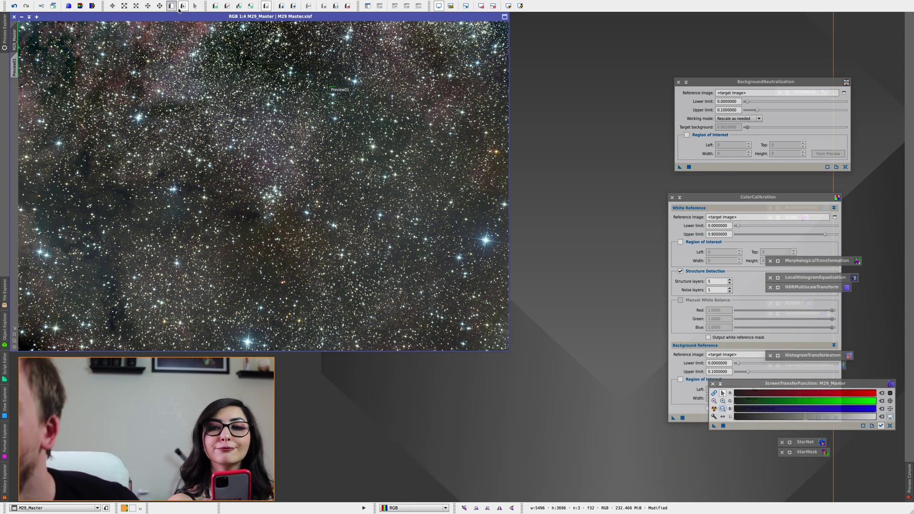
left_click_drag(127, 81, 418, 329)
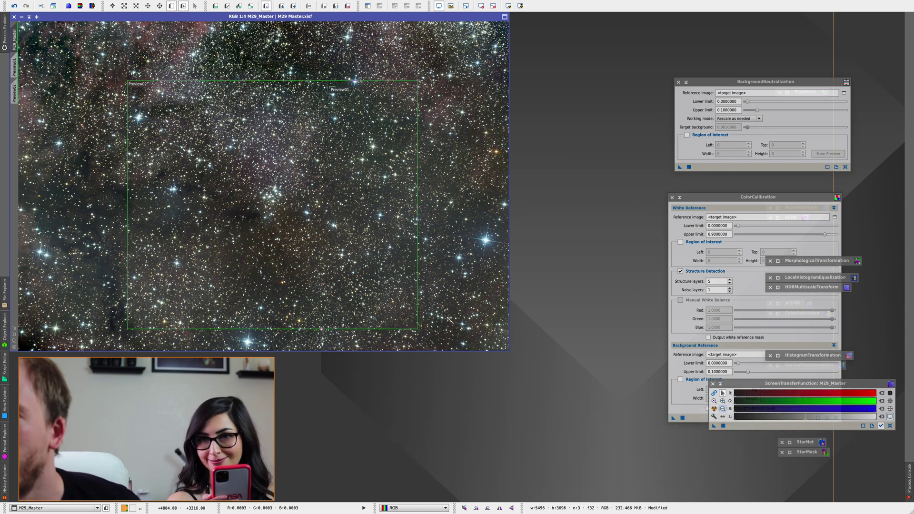
Apply BackgroundNeutralization to M29_Master using Preview01 as the background reference
left_click(844, 95)
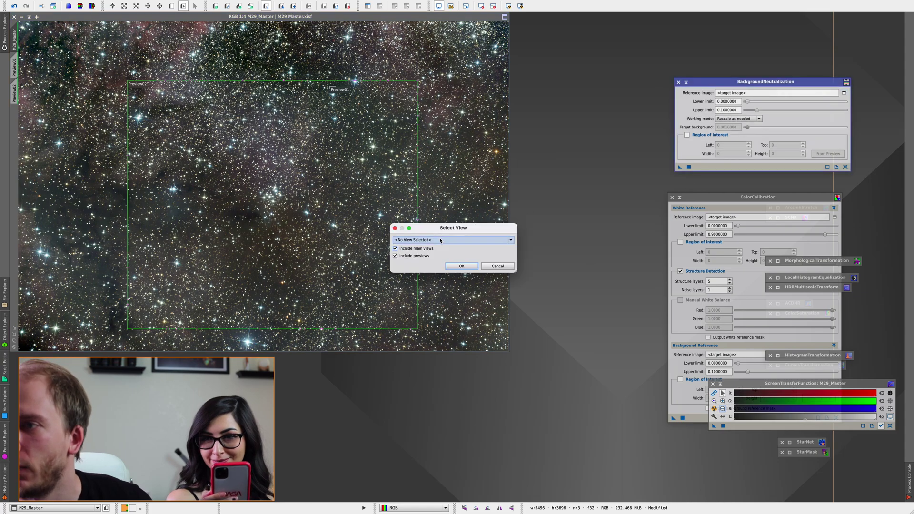
left_click(453, 240)
left_click(450, 264)
left_click(468, 267)
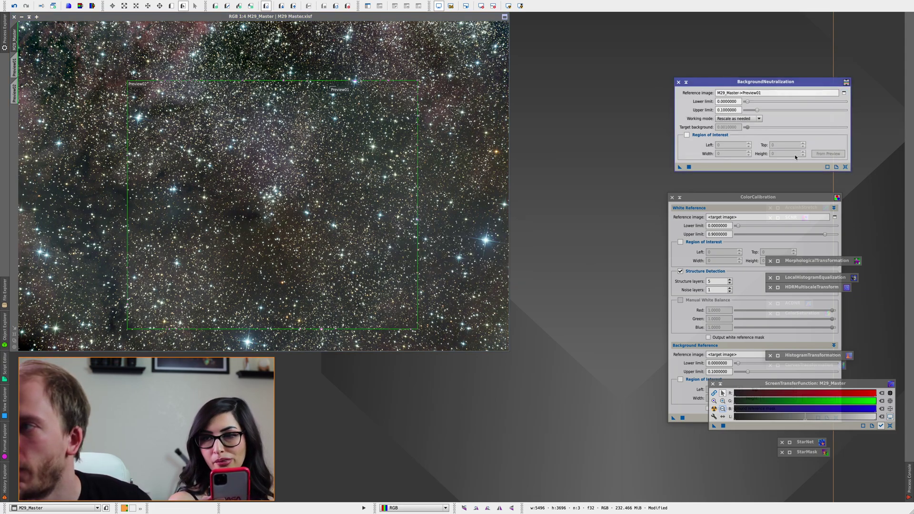
left_click(689, 166)
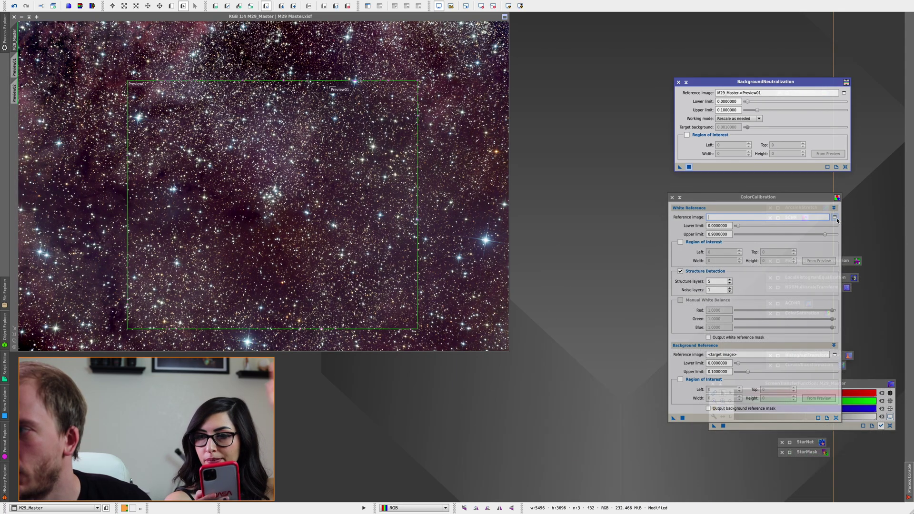
Run ColorCalibration with Preview02 as white and Preview01 as background reference, then re-auto-stretch
left_click(835, 217)
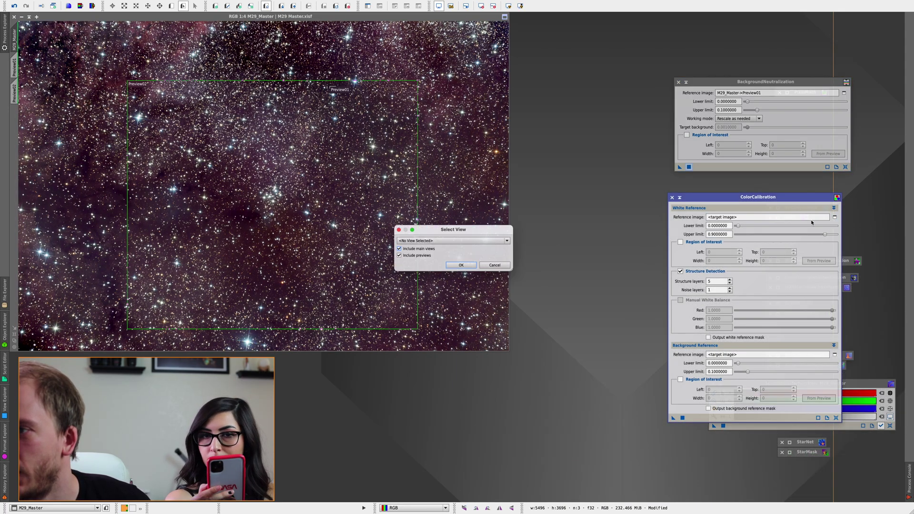
left_click(457, 240)
left_click(465, 266)
left_click(464, 265)
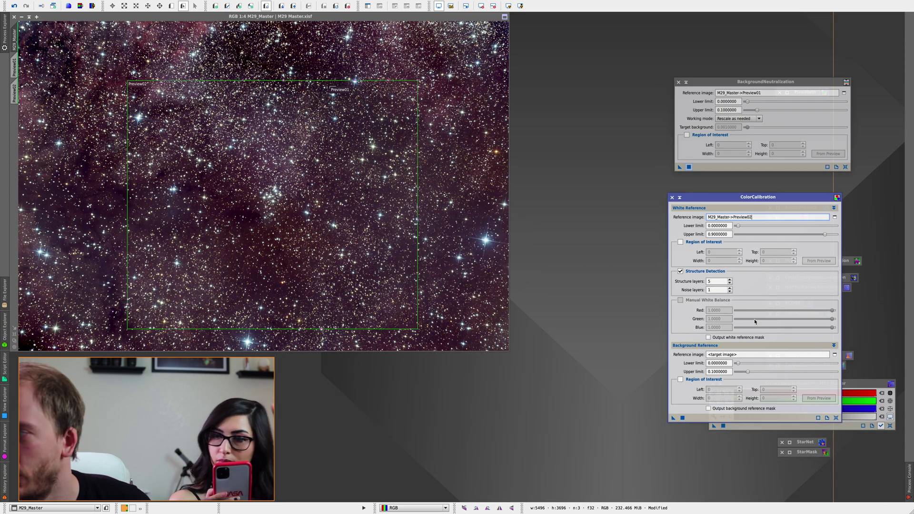
left_click(834, 355)
left_click(428, 240)
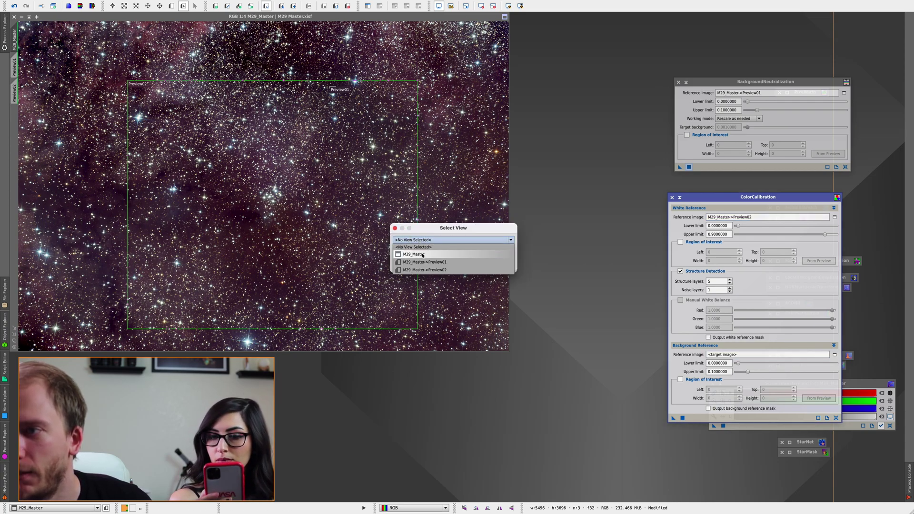
left_click(442, 256)
left_click(455, 266)
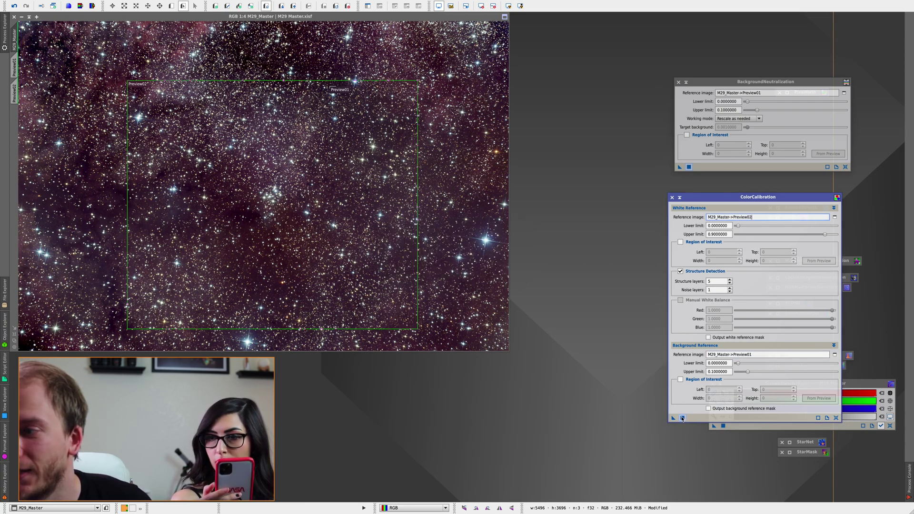
left_click(682, 418)
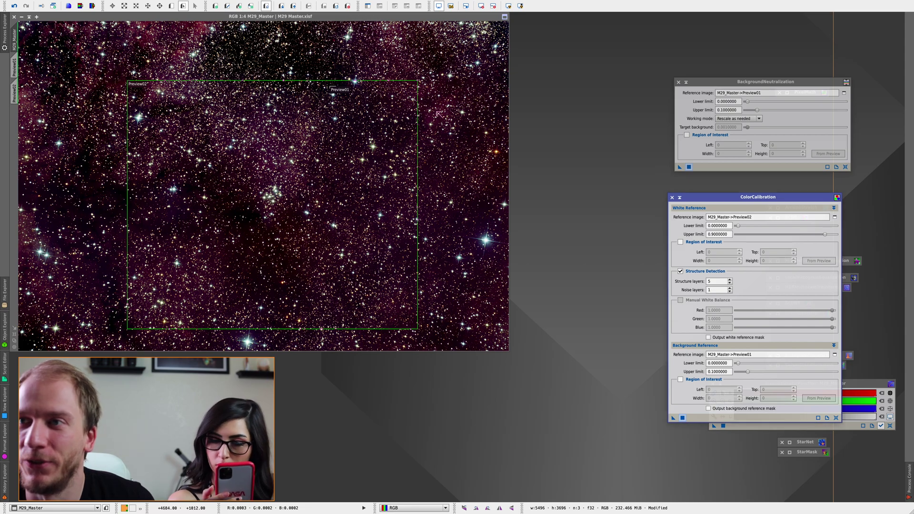
left_click(672, 197)
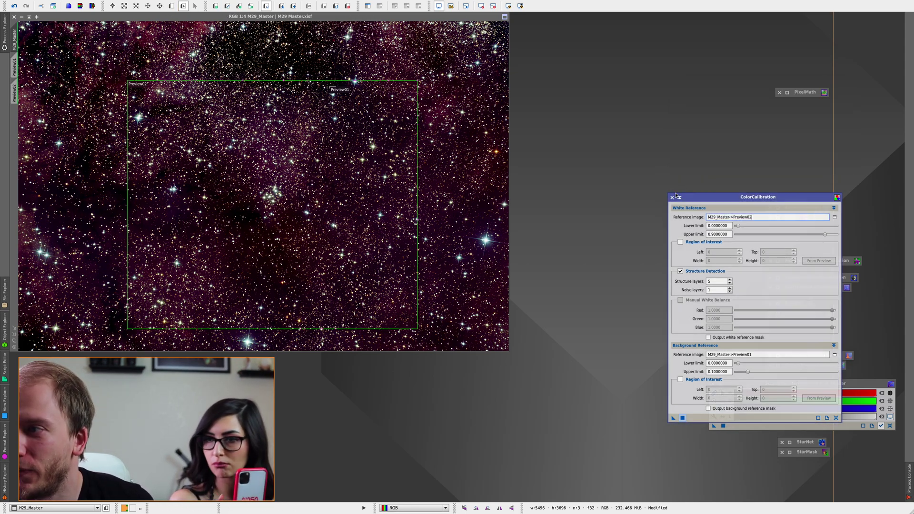
left_click(713, 409)
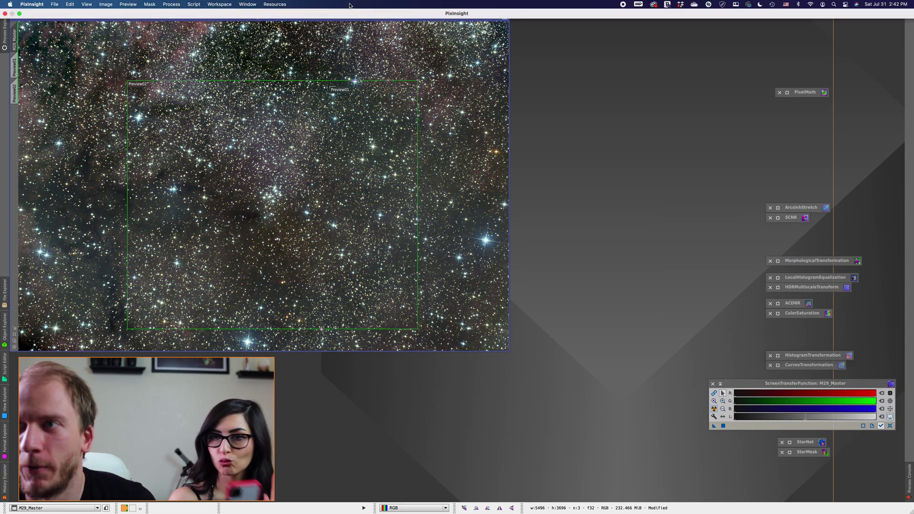
Delete all previews from M29_Master and reset the screen stretch to the linear view
mouse_move(53, 3)
left_click(105, 4)
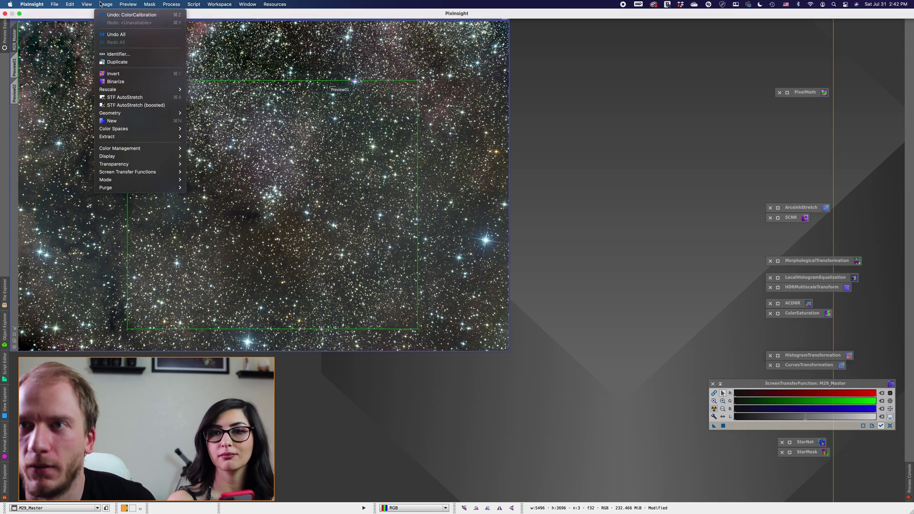
mouse_move(128, 4)
left_click(151, 140)
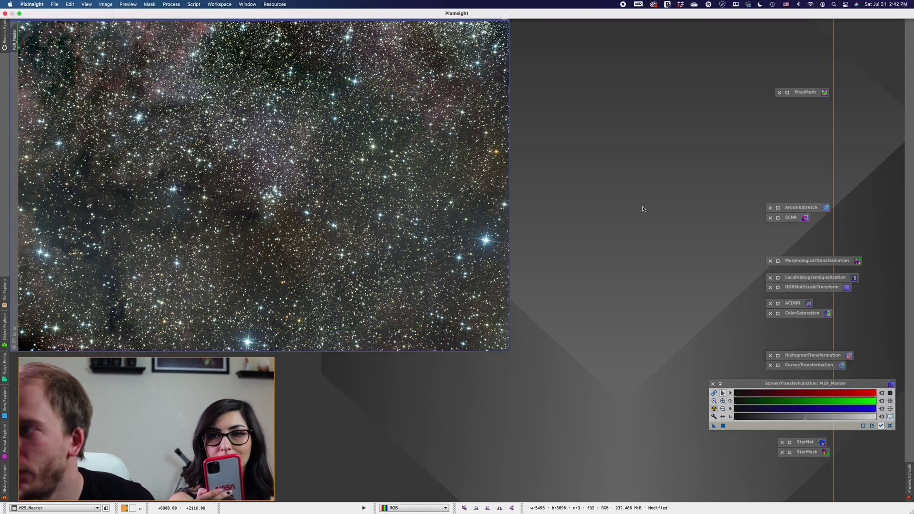
left_click(889, 426)
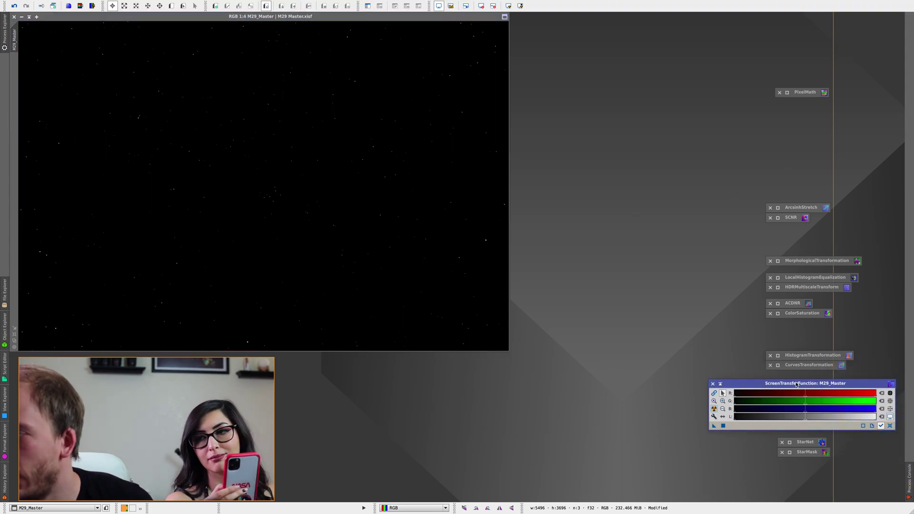
Reset HistogramTransformation with real-time preview, lower midtones to 0.281 and apply it
left_click_drag(785, 384, 605, 404)
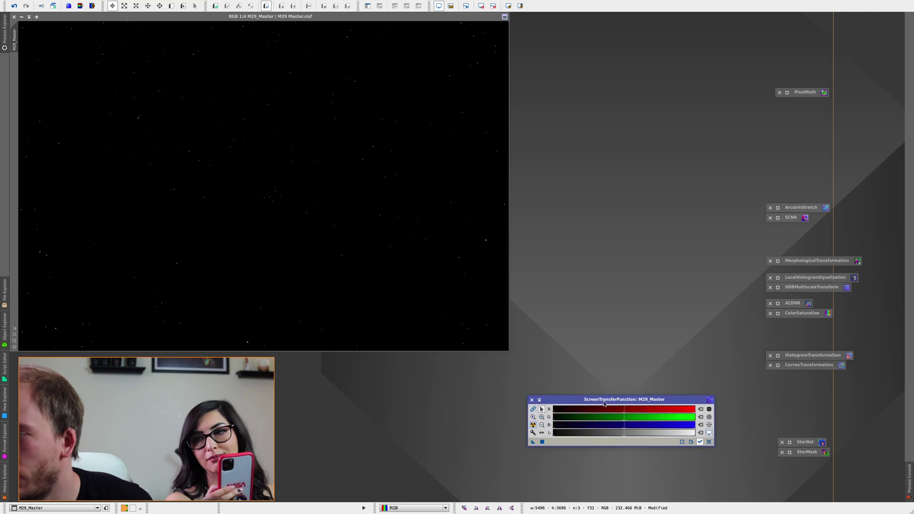
left_click(777, 356)
left_click(745, 349)
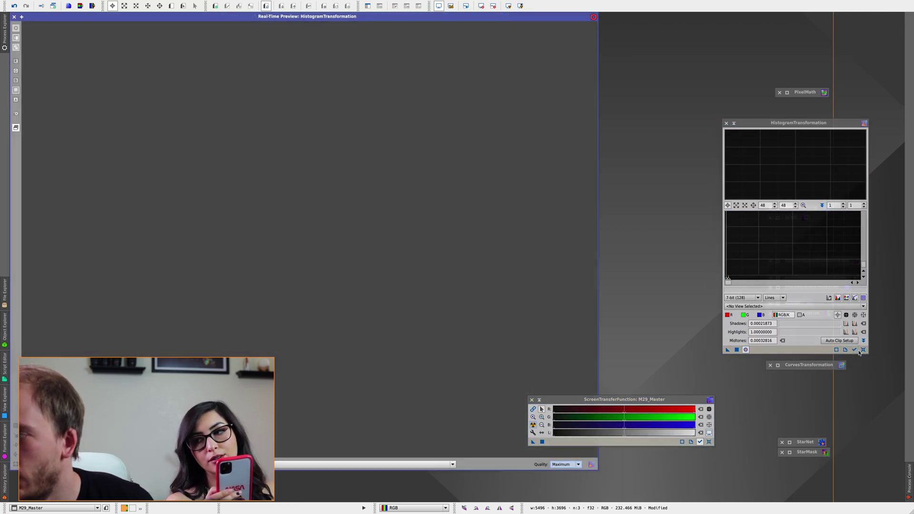
left_click(862, 350)
left_click(803, 206)
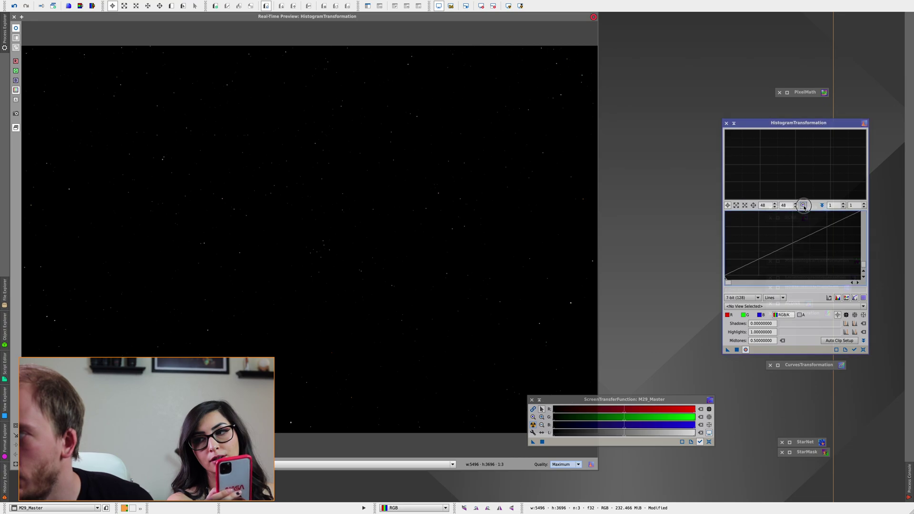
left_click_drag(795, 287, 757, 287)
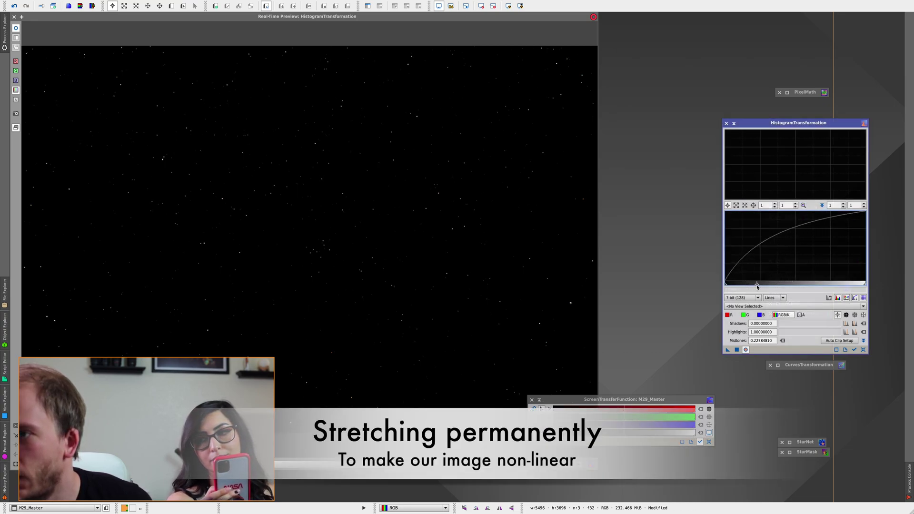
left_click(736, 350)
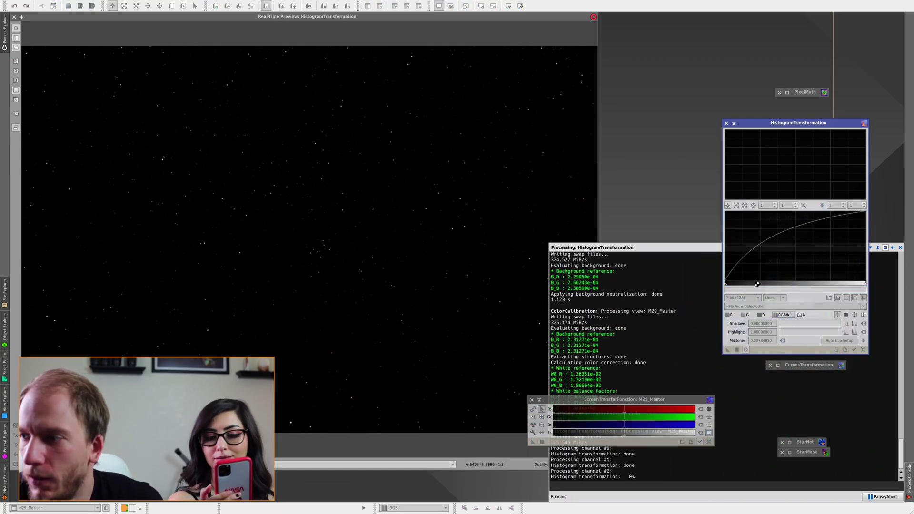
Fine-tune midtones to 0.00253165, apply permanently, then reset and iconize HistogramTransformation
left_click_drag(757, 287, 725, 286)
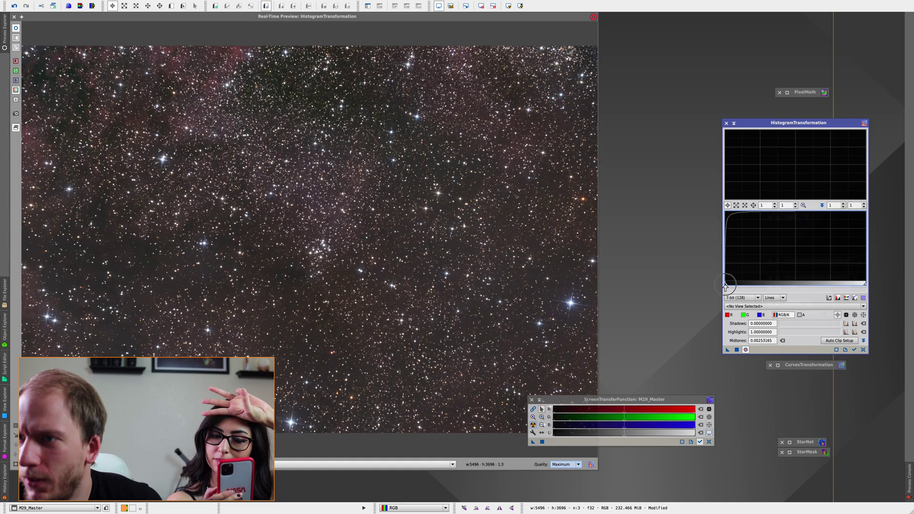
left_click_drag(725, 287, 724, 287)
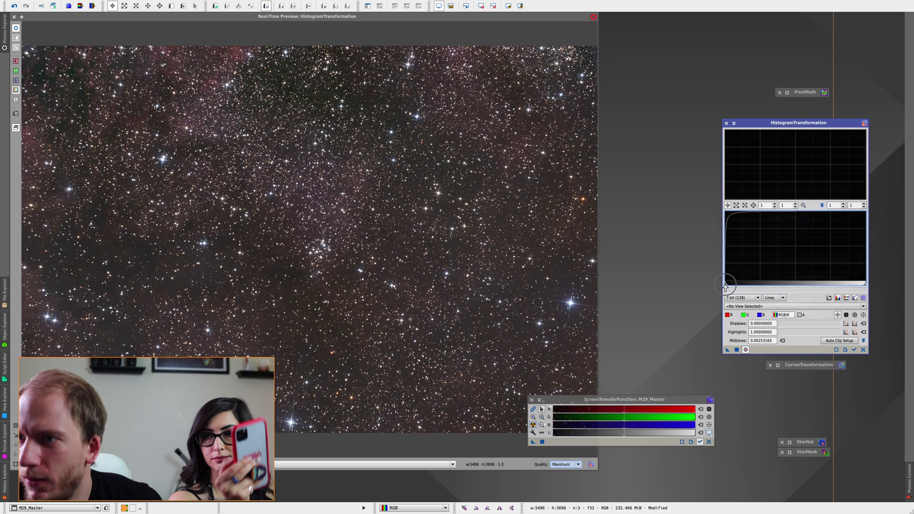
left_click(736, 349)
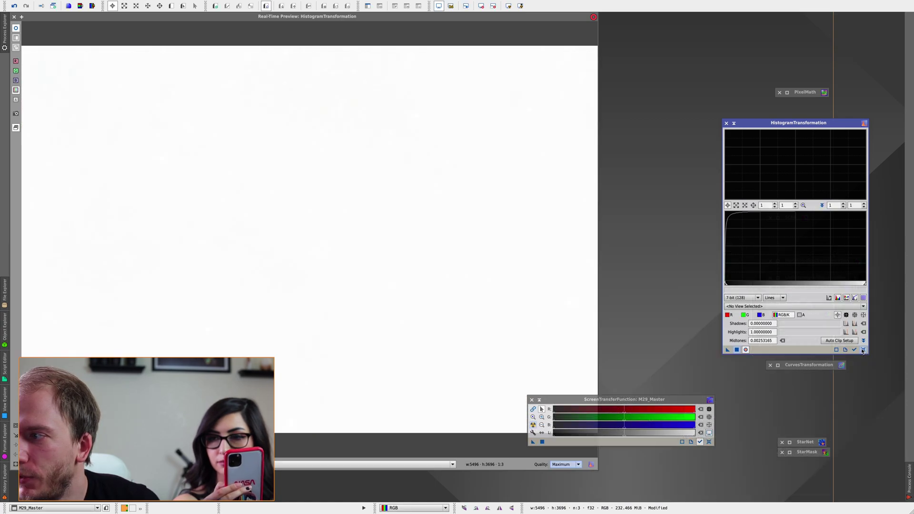
left_click(863, 350)
left_click(734, 123)
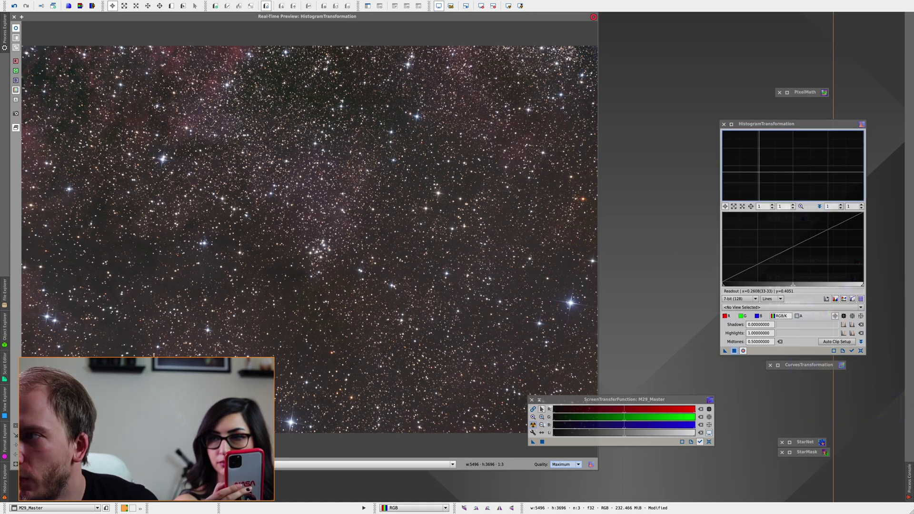
Apply ArcsinhStretch at stretch factor 2.75 and black point 0.061 using live preview, then iconize it
double_click(778, 211)
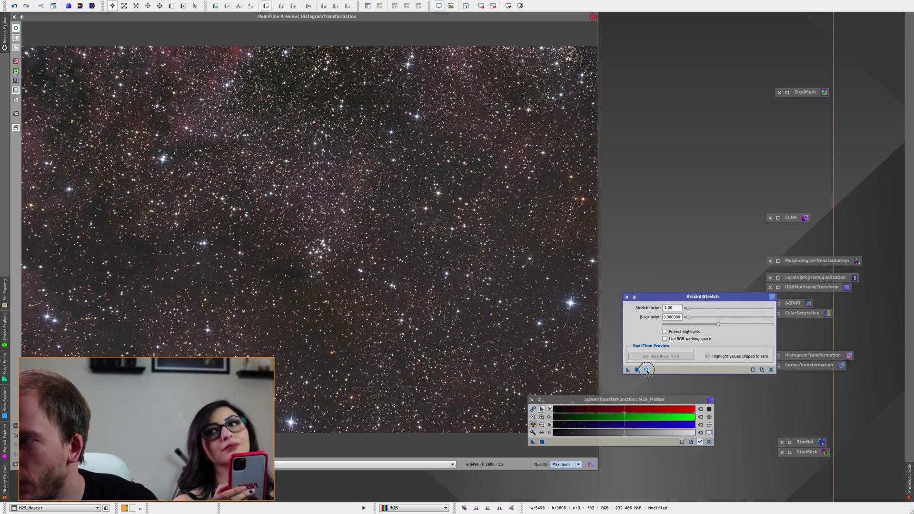
left_click(646, 369)
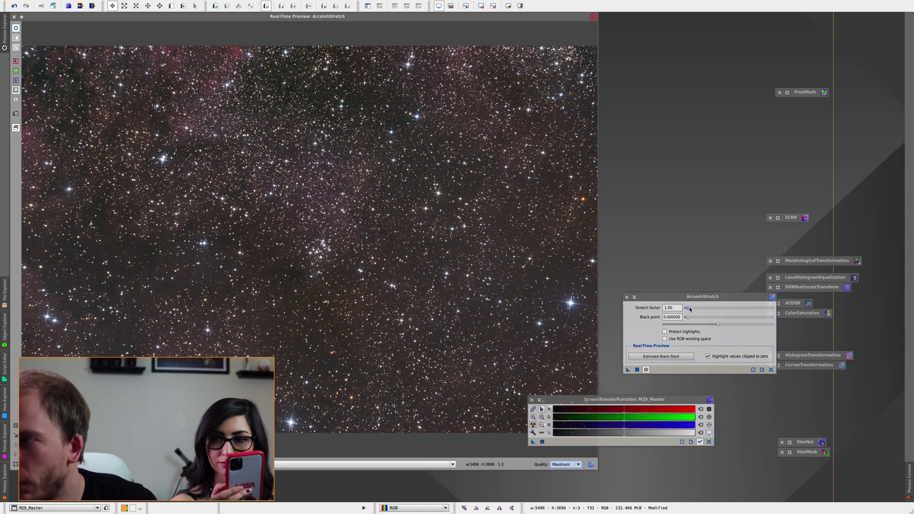
left_click_drag(689, 308, 710, 318)
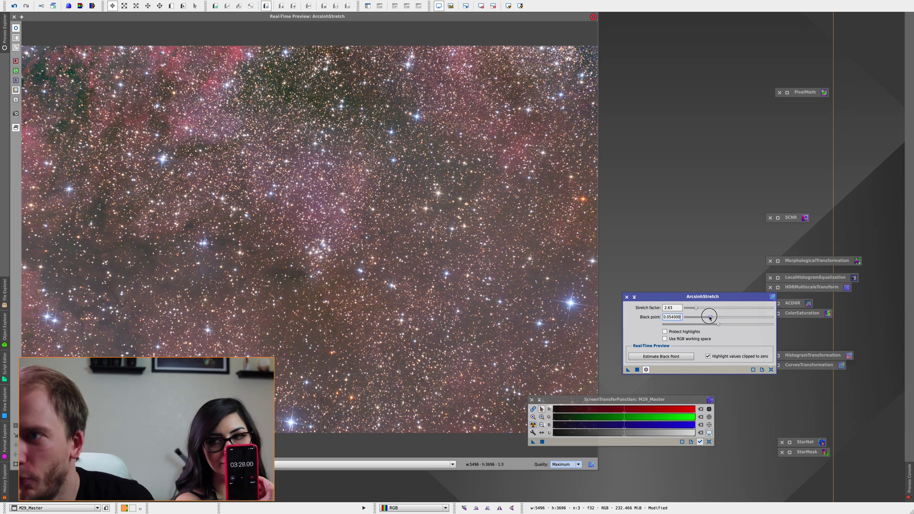
left_click_drag(697, 310, 699, 310)
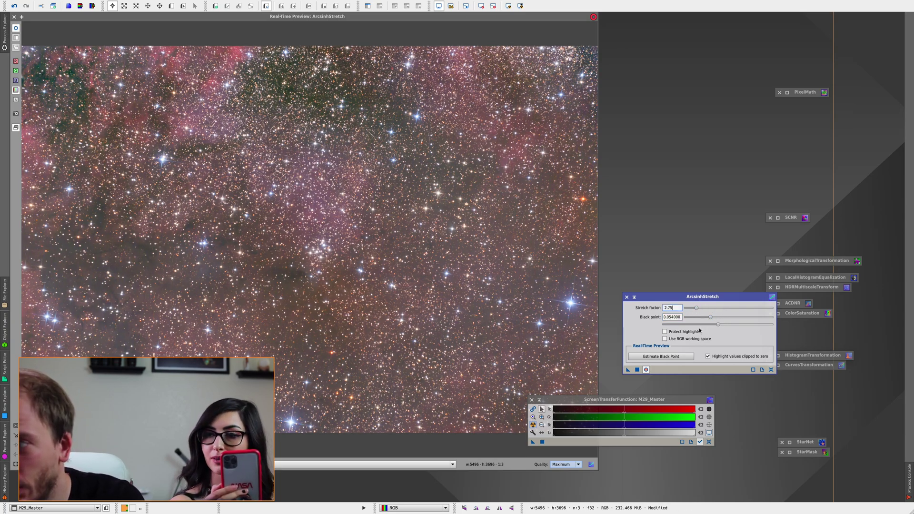
left_click_drag(709, 318, 712, 317)
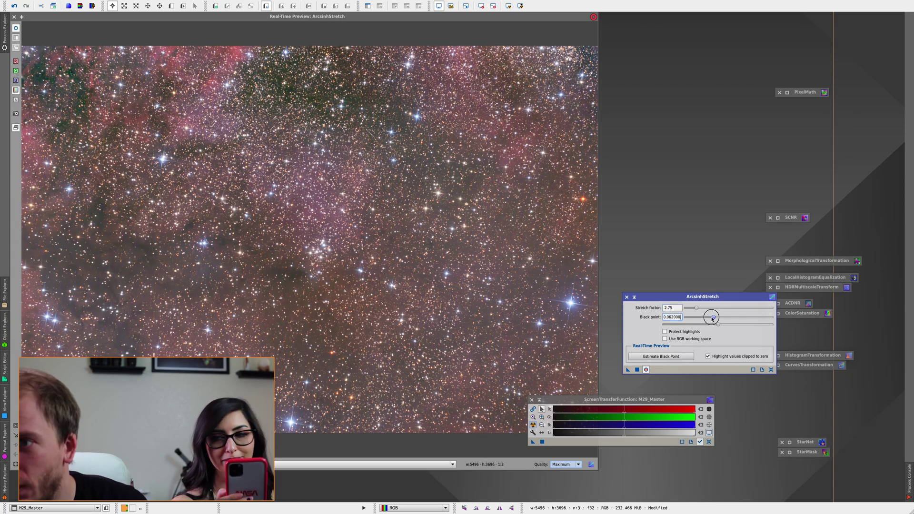
left_click(643, 370)
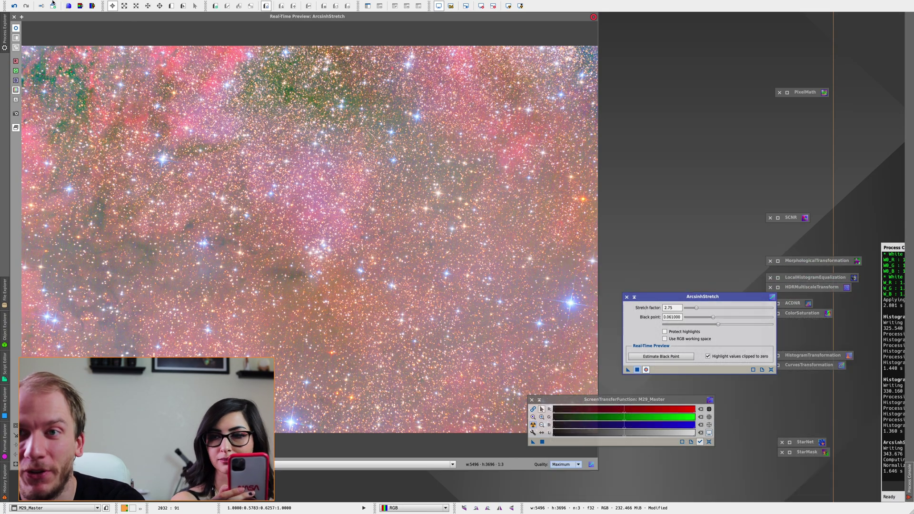
left_click(14, 17)
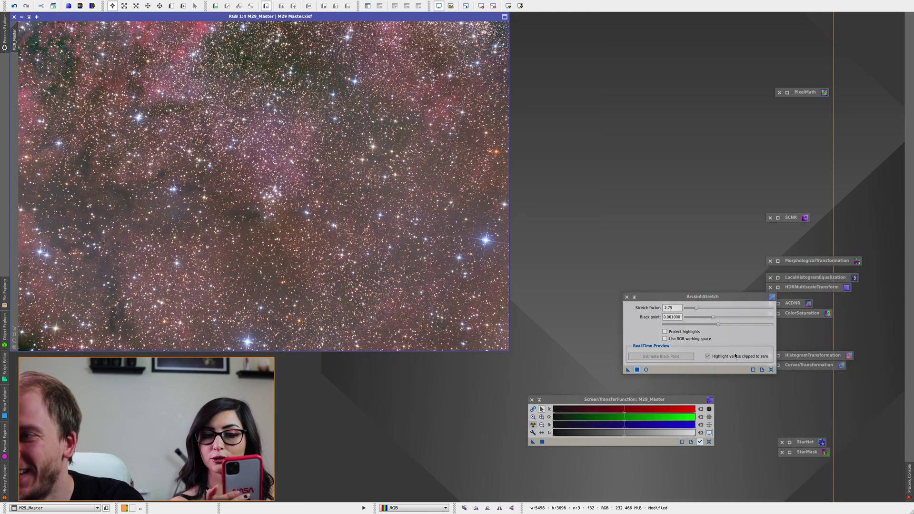
left_click(634, 298)
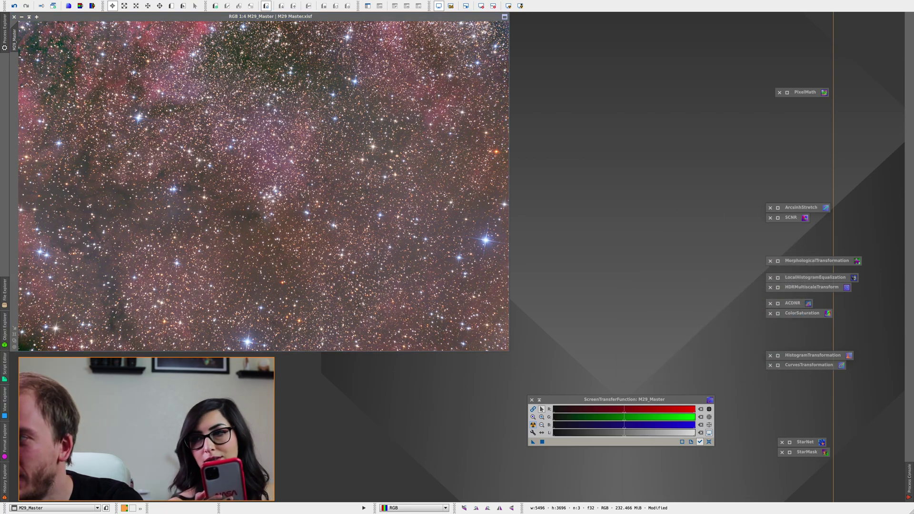
Apply SCNR green removal at amount 1.00 with Average Neutral, then close SCNR and ScreenTransferFunction
left_click(770, 208)
double_click(780, 218)
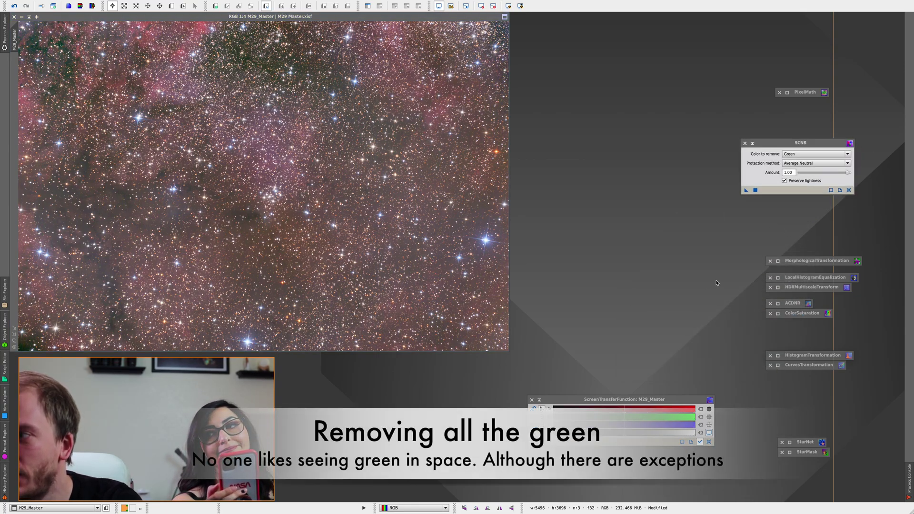
left_click_drag(746, 190, 276, 151)
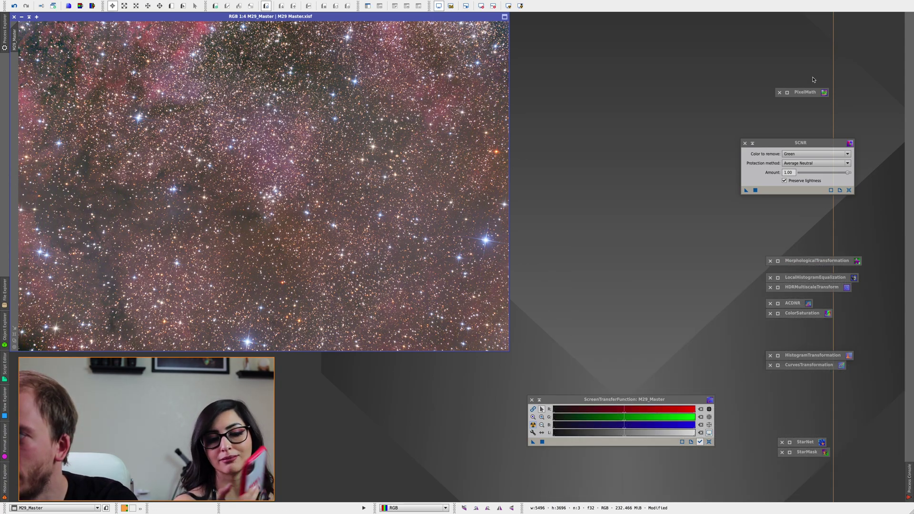
left_click(745, 143)
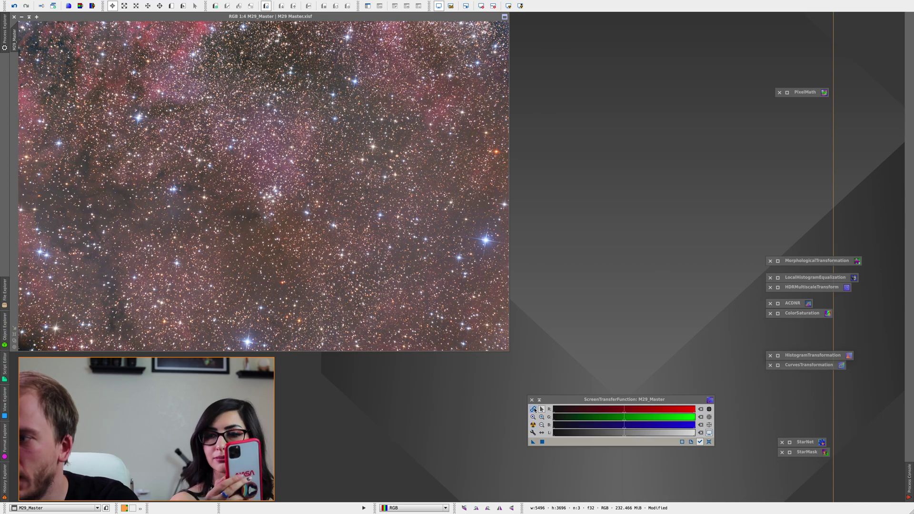
left_click(532, 400)
left_click(729, 270)
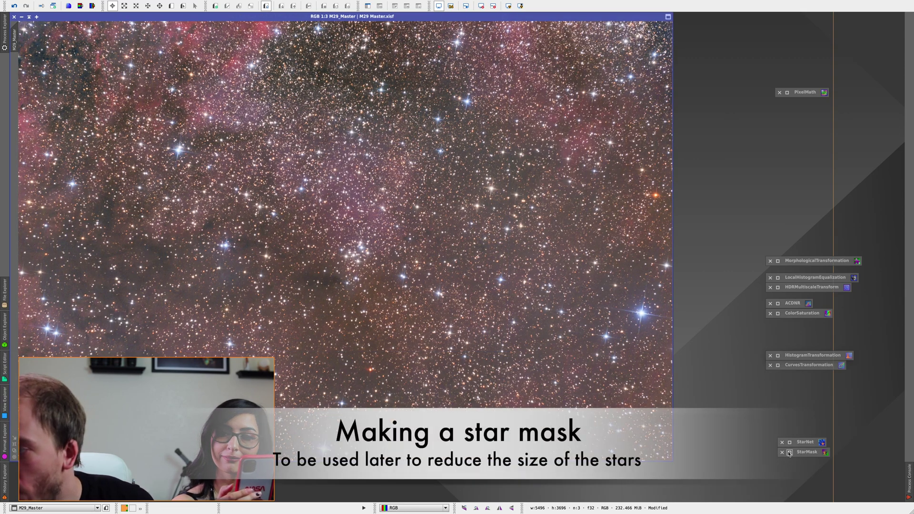
Clone M29_Master and run StarNet on the clone with Create star mask enabled
left_click(789, 442)
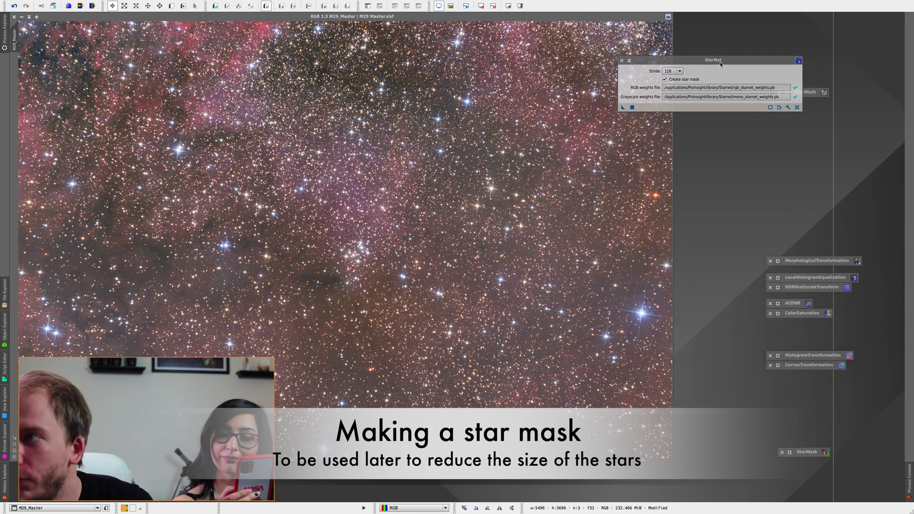
left_click_drag(721, 63, 763, 116)
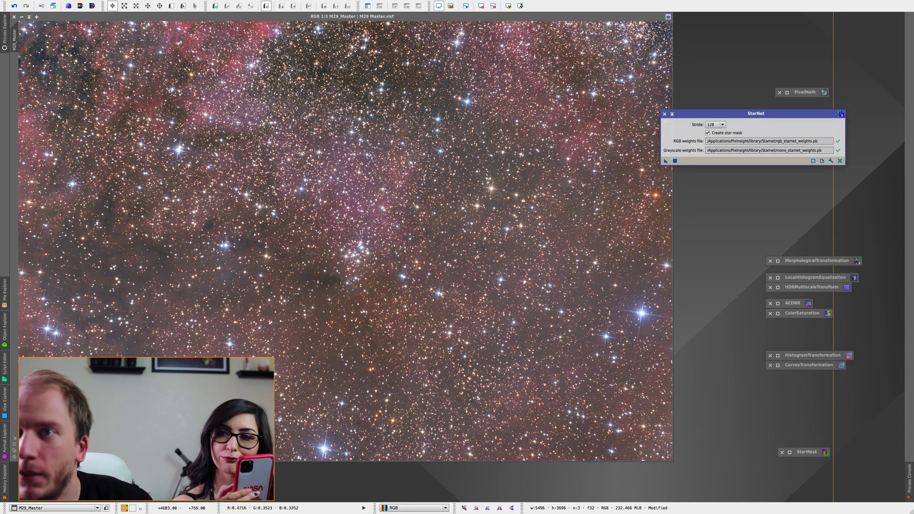
left_click(53, 6)
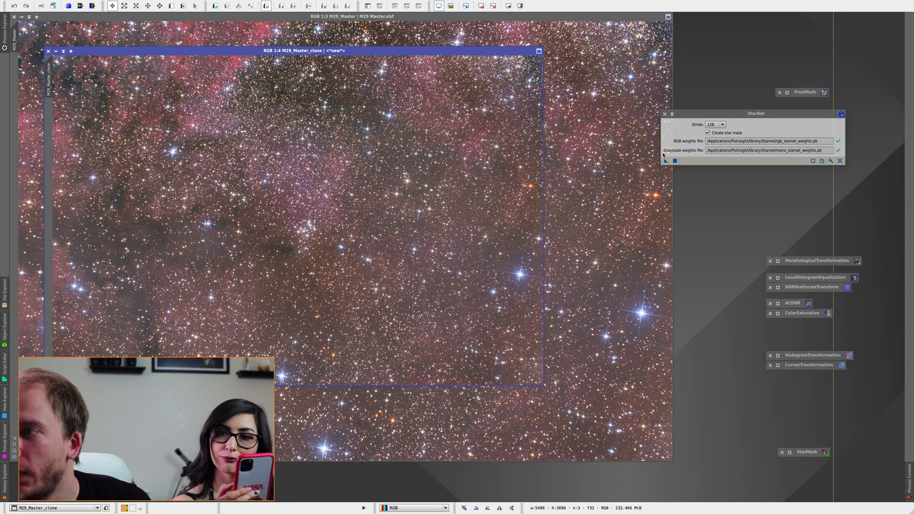
left_click(666, 161)
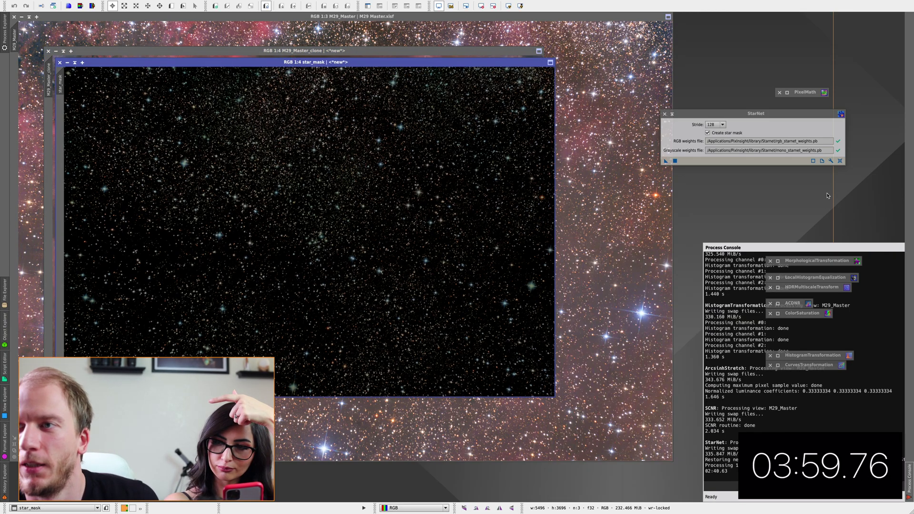
Move the star_mask image aside and minimize the starless clone
left_click_drag(99, 67, 423, 102)
left_click(292, 247)
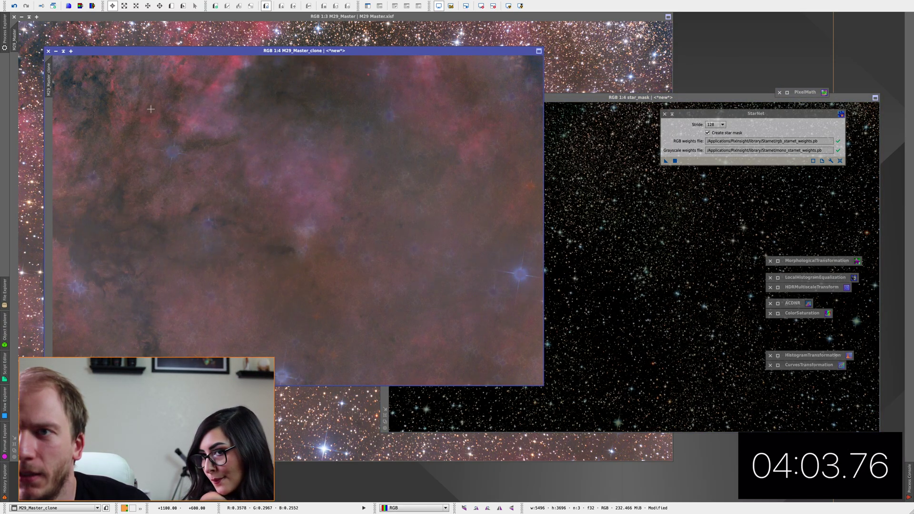
left_click(56, 51)
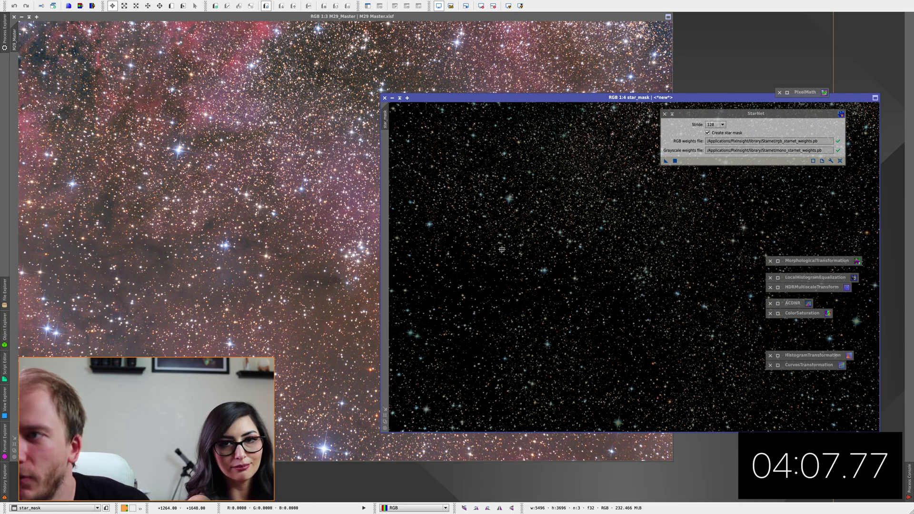
Apply star_mask as the mask on M29_Master with its overlay hidden, and close StarNet
mouse_move(386, 120)
left_mouse_down()
mouse_move(47, 179)
mouse_move(16, 203)
left_mouse_up()
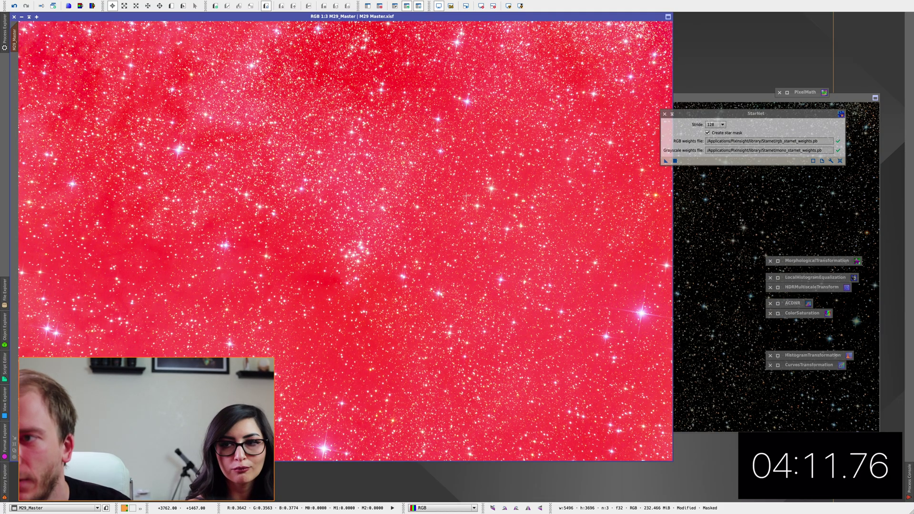
key("ctrl+k")
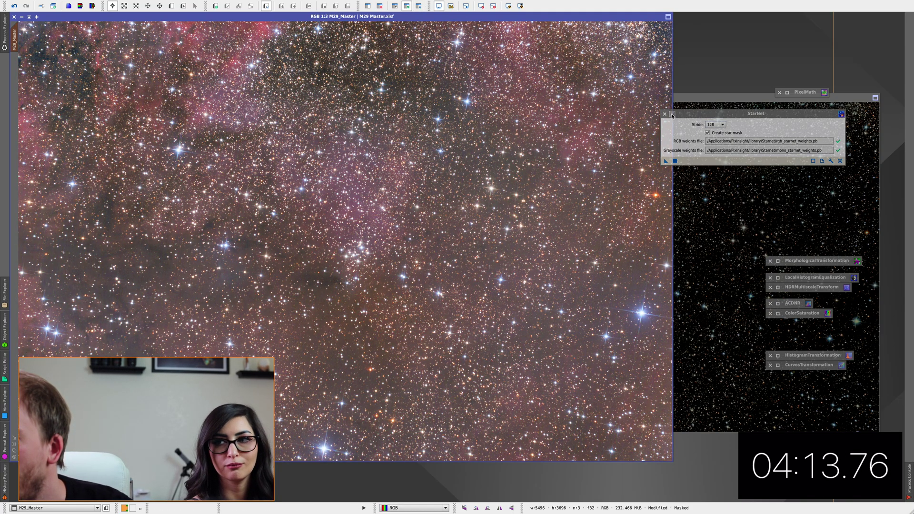
left_click(665, 114)
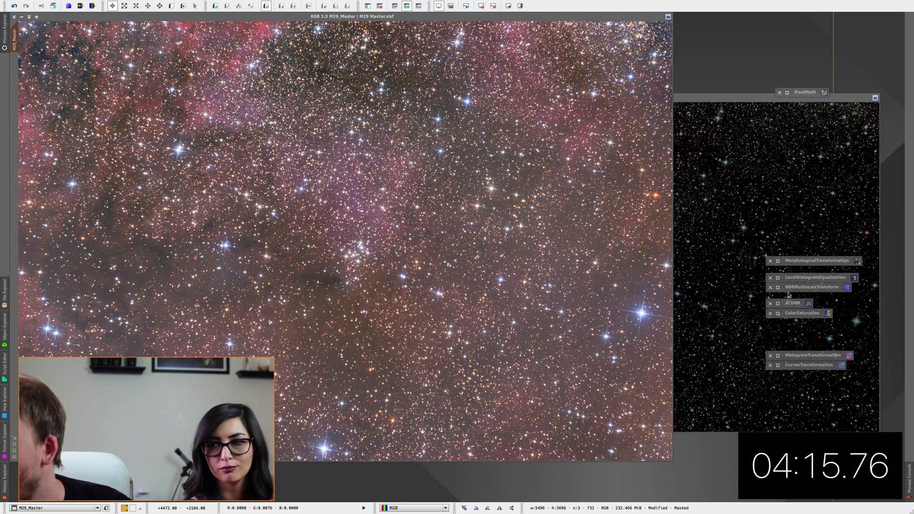
Shrink the masked stars with two erosion passes of MorphologicalTransformation
double_click(817, 260)
left_click_drag(718, 248, 424, 207)
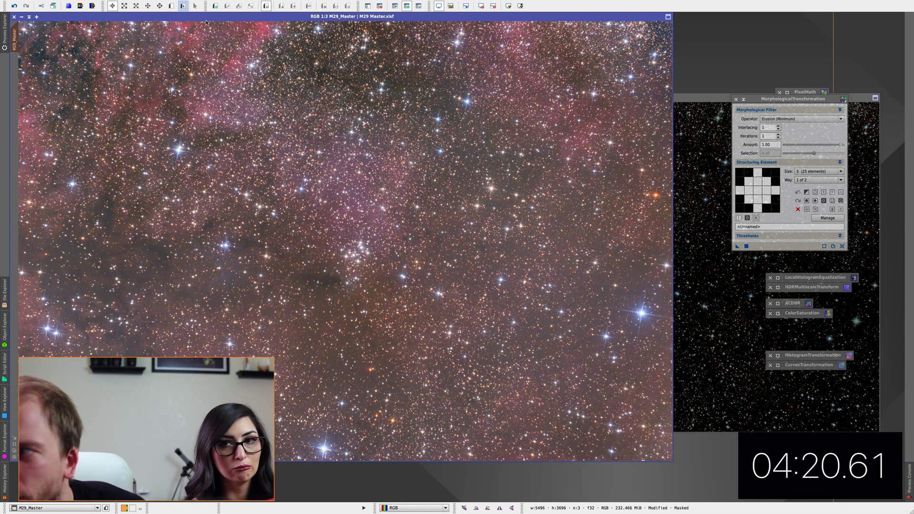
left_click_drag(404, 195, 404, 196)
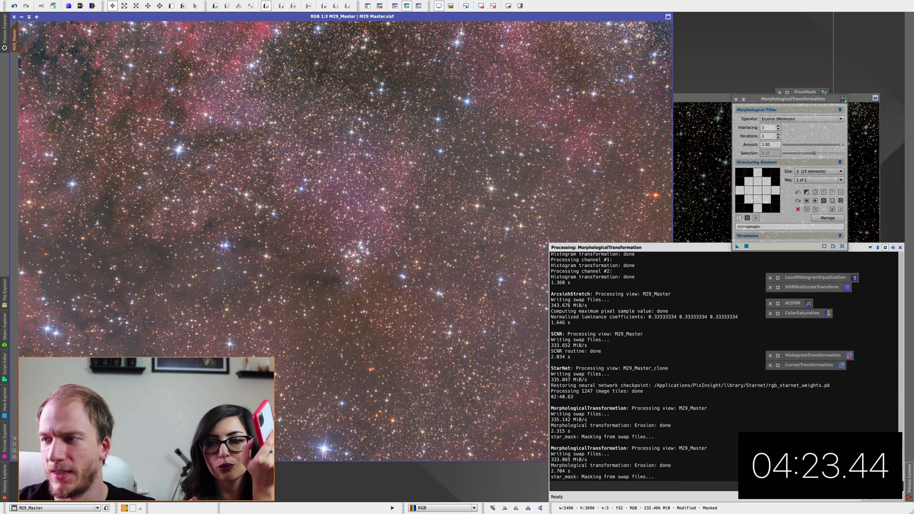
Reapply star_mask to M29_Master with its overlay hidden, and close MorphologicalTransformation
left_click(676, 195)
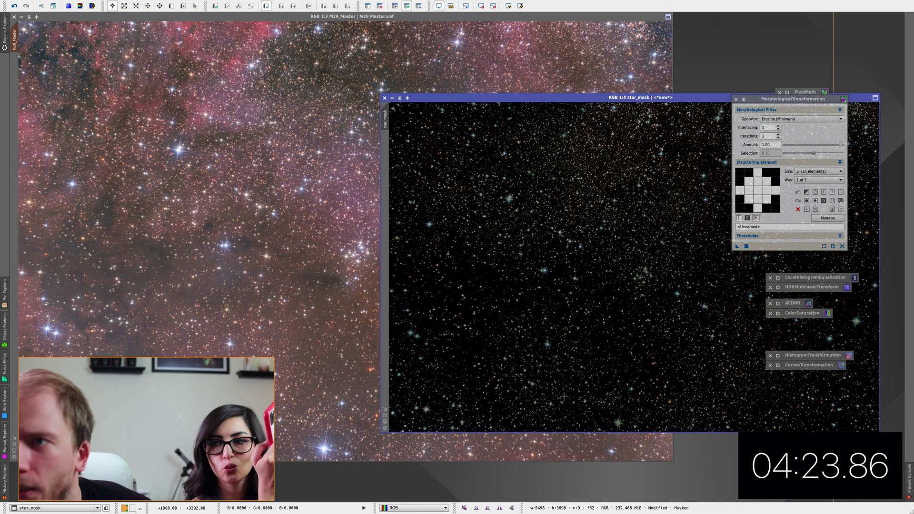
left_click(431, 61)
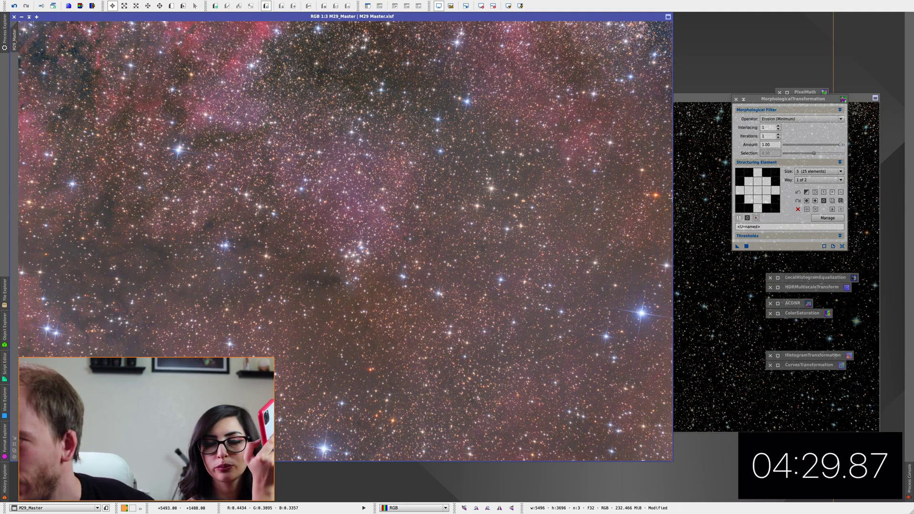
left_click(723, 267)
left_click_drag(385, 117, 14, 45)
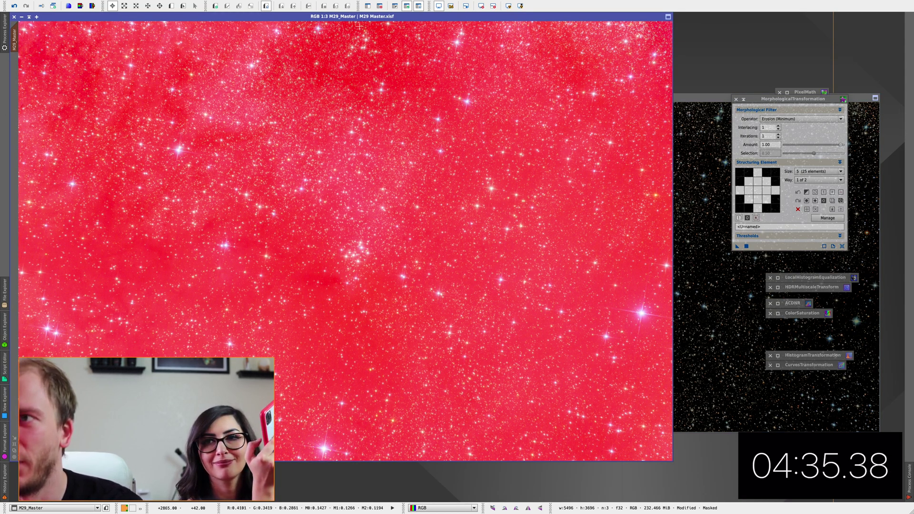
left_click(419, 5)
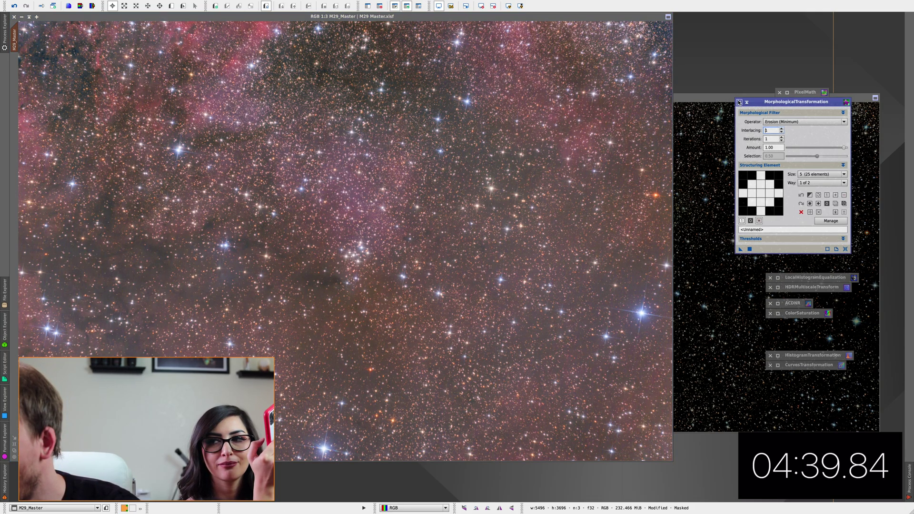
left_click(737, 99)
Apply LocalHistogramEqualization to M29_Master with Amount raised from 0.520 to 0.790, then close the preview
left_click(778, 278)
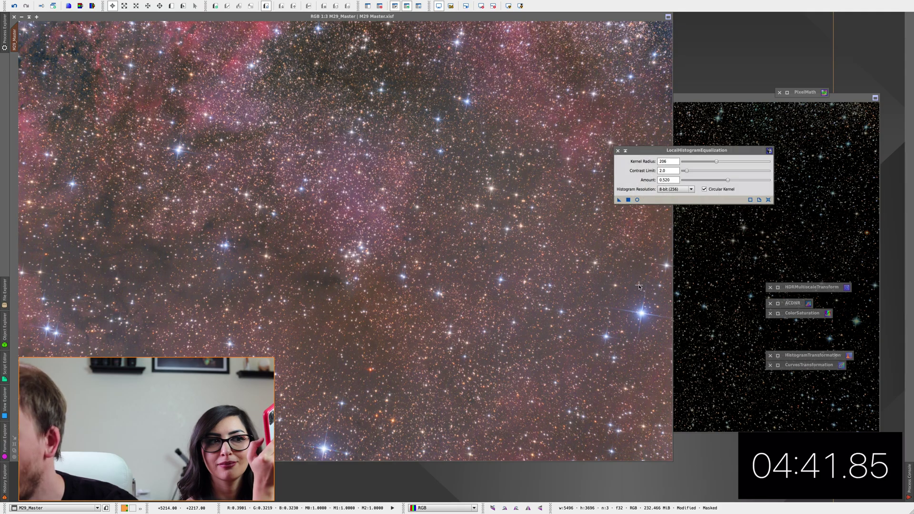
left_click(637, 199)
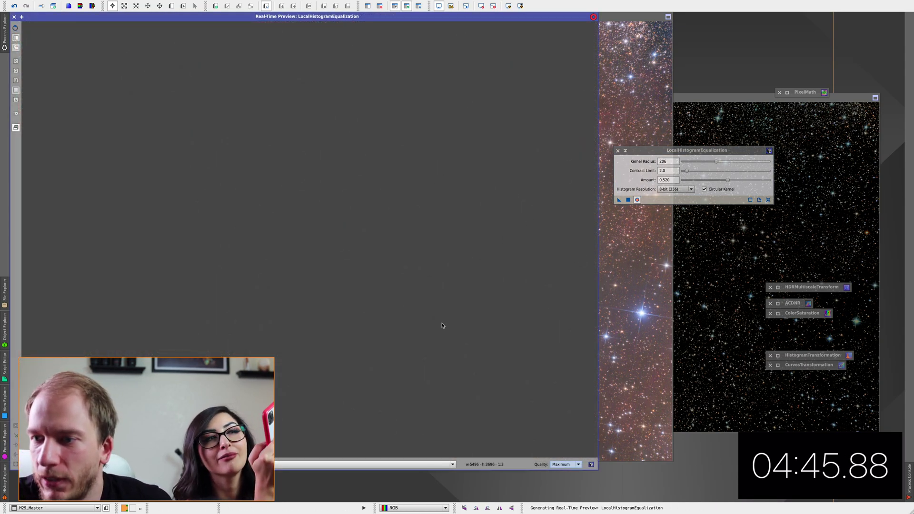
left_click(717, 162)
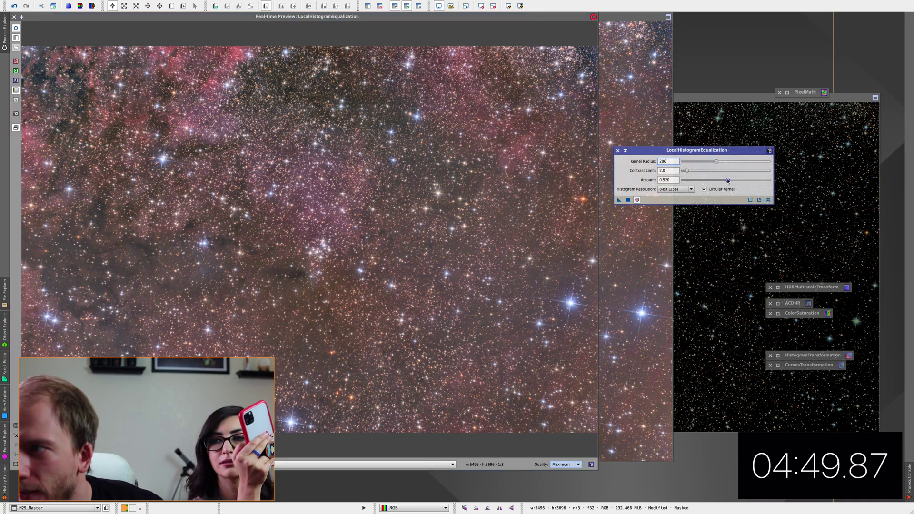
left_click_drag(728, 181, 749, 181)
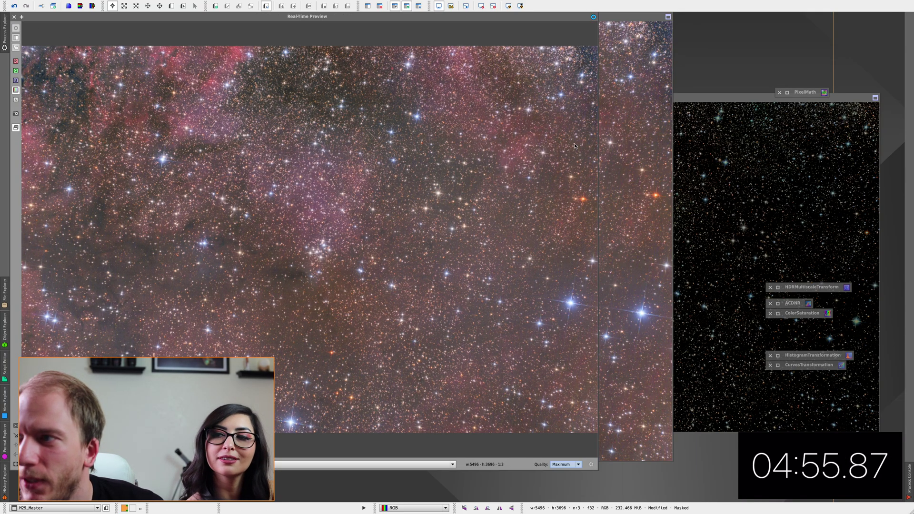
left_click(21, 17)
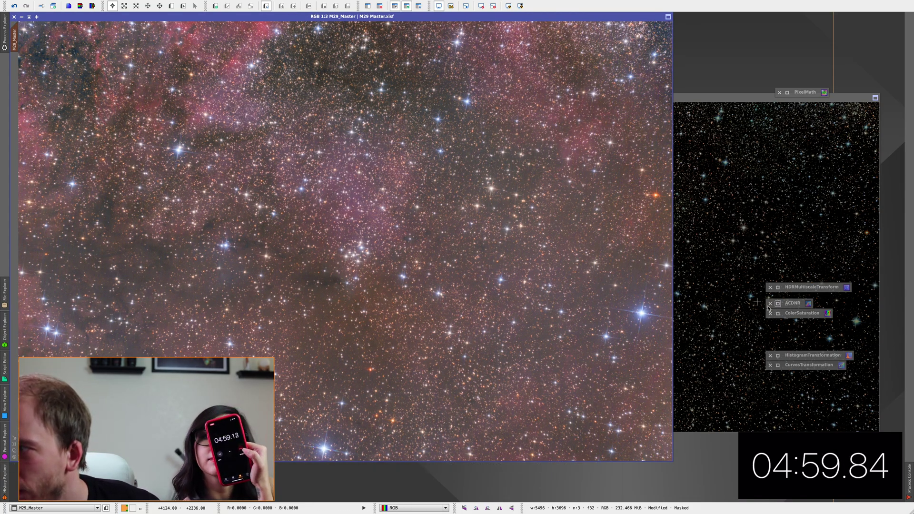
Delete the HDRMultiscaleTransform icon and start a ColorSaturation curve, raising a new point to 0.33248
left_click(771, 287)
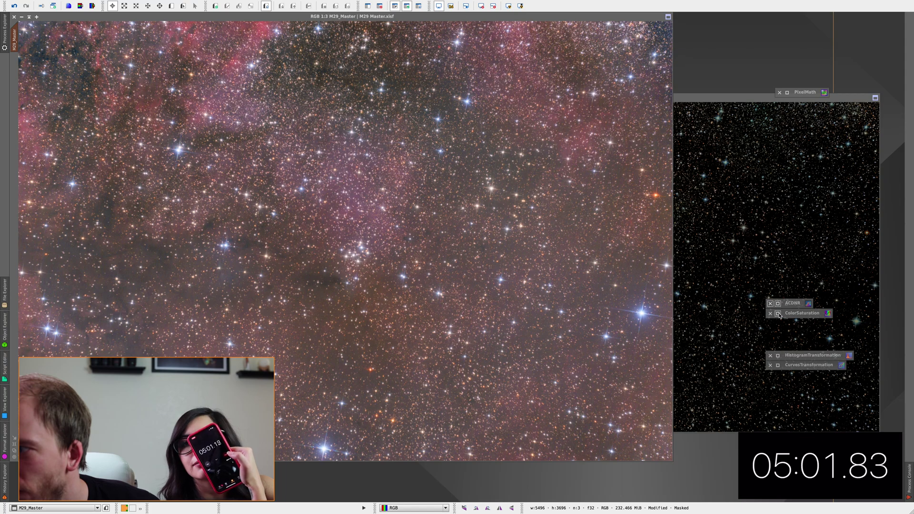
left_click(778, 313)
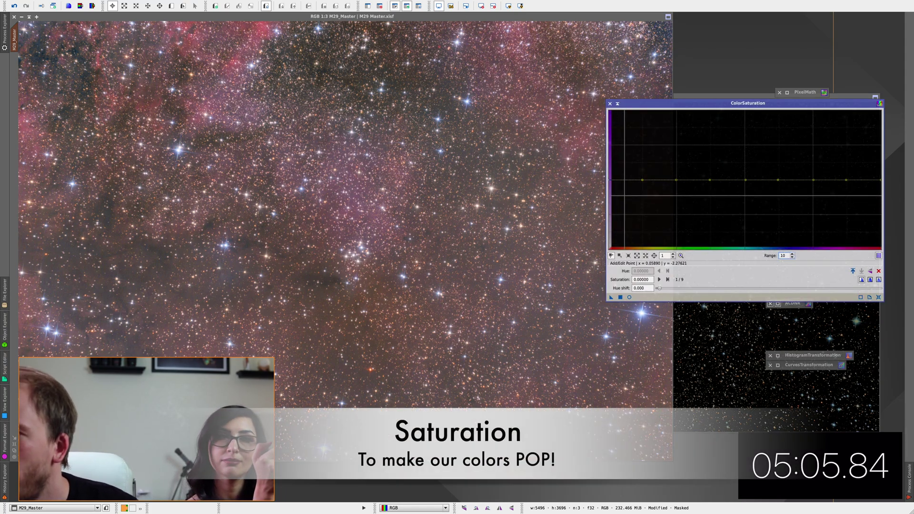
left_click(629, 297)
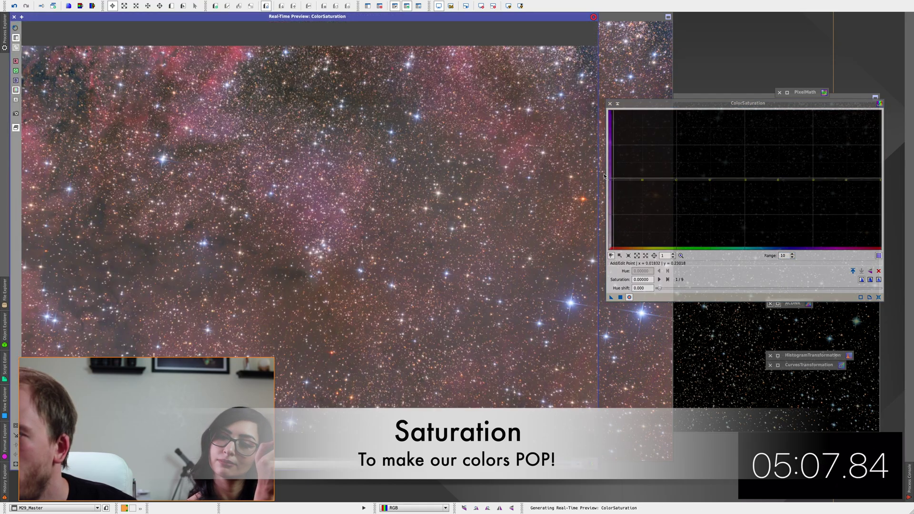
left_click_drag(610, 180, 675, 181)
left_click(847, 178)
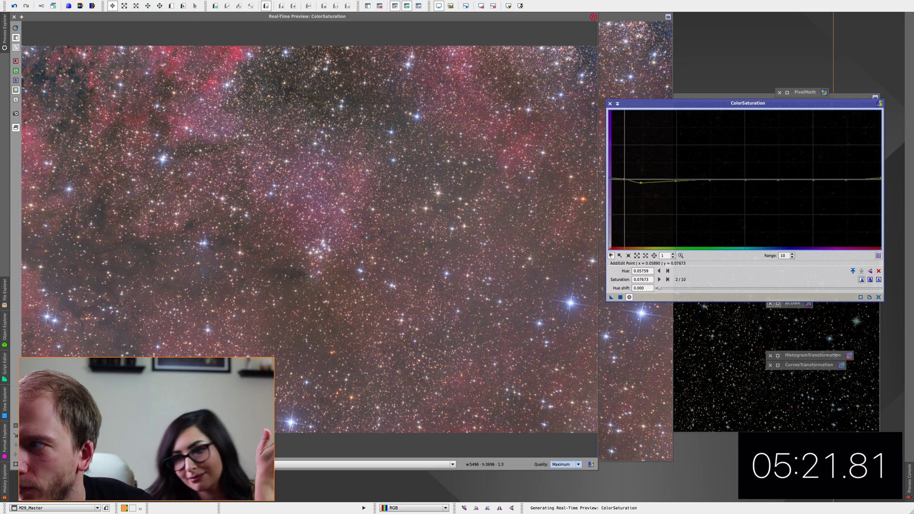
left_click_drag(846, 178, 846, 176)
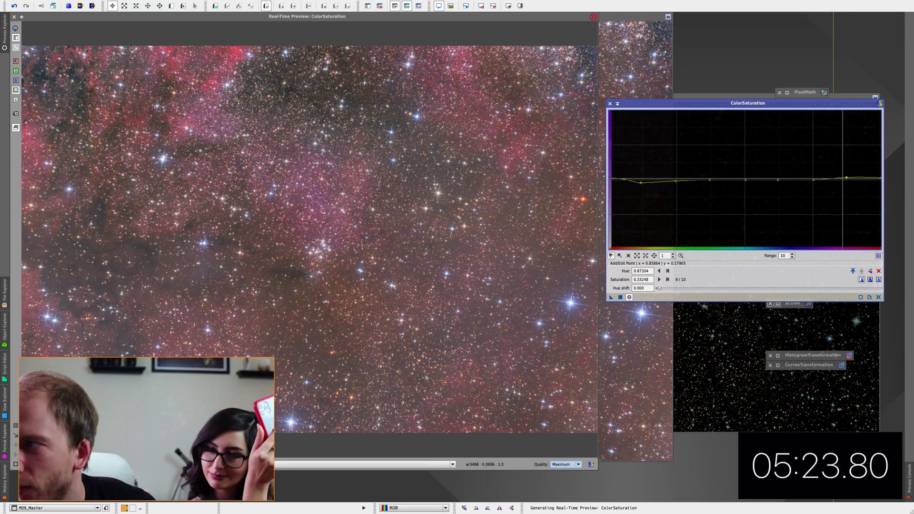
Lift two more saturation curve points (one at hue 0.746, saturation 0.537) and apply to M29_Master
left_click_drag(778, 180, 777, 178)
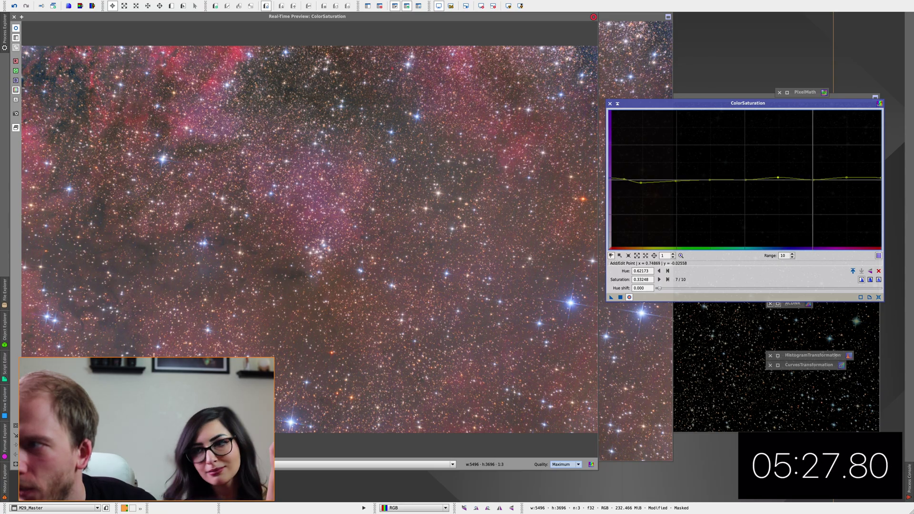
mouse_move(812, 179)
left_mouse_down()
mouse_move(813, 168)
mouse_move(813, 176)
left_mouse_up()
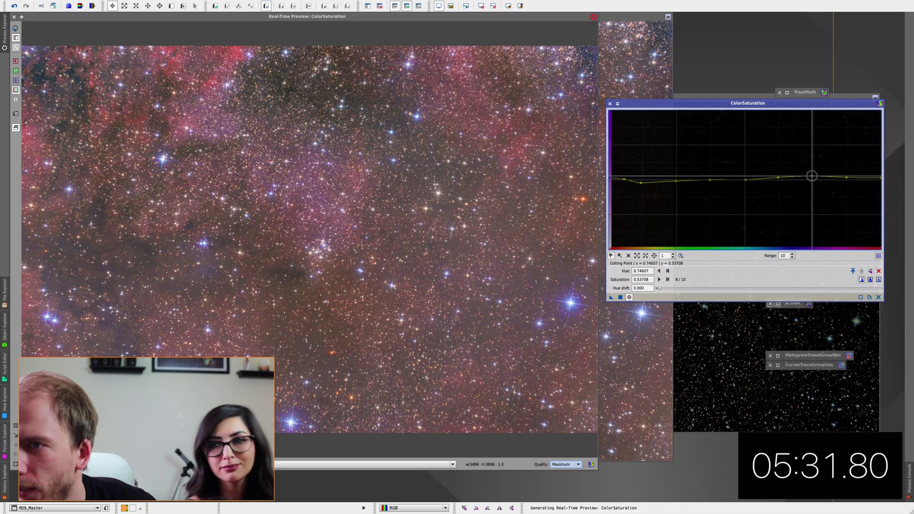
left_click(621, 297)
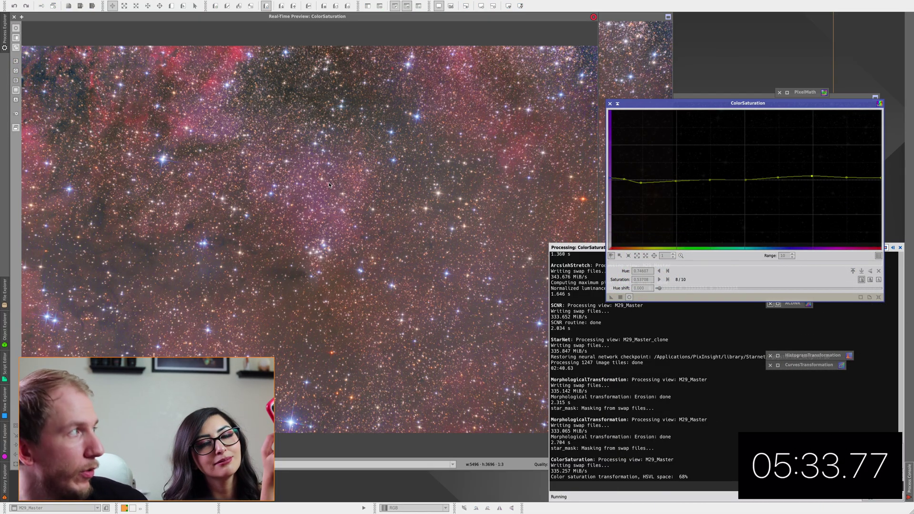
left_click(14, 18)
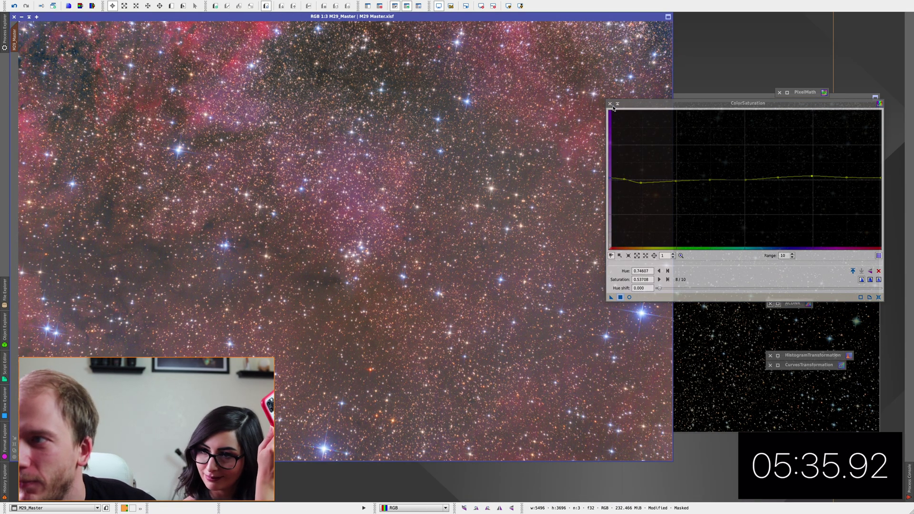
Close ColorSaturation and bring M29_Master back to the front, zooming its view
left_click(610, 104)
left_click(793, 253)
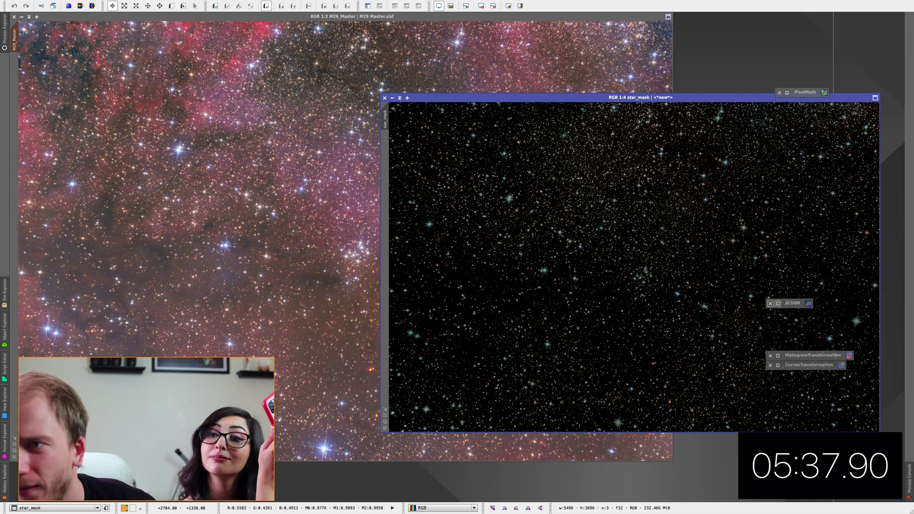
left_click(325, 215)
scroll(324, 215, "up", 3)
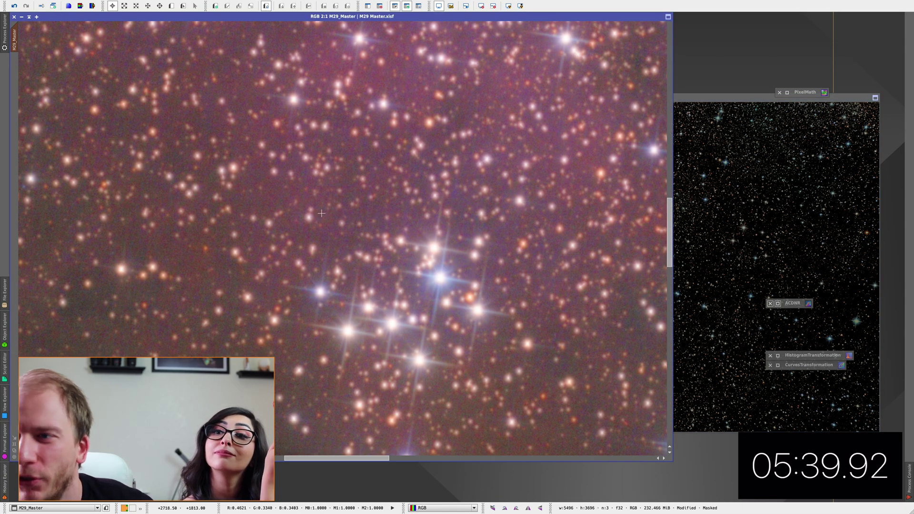
scroll(321, 213, "down", 4)
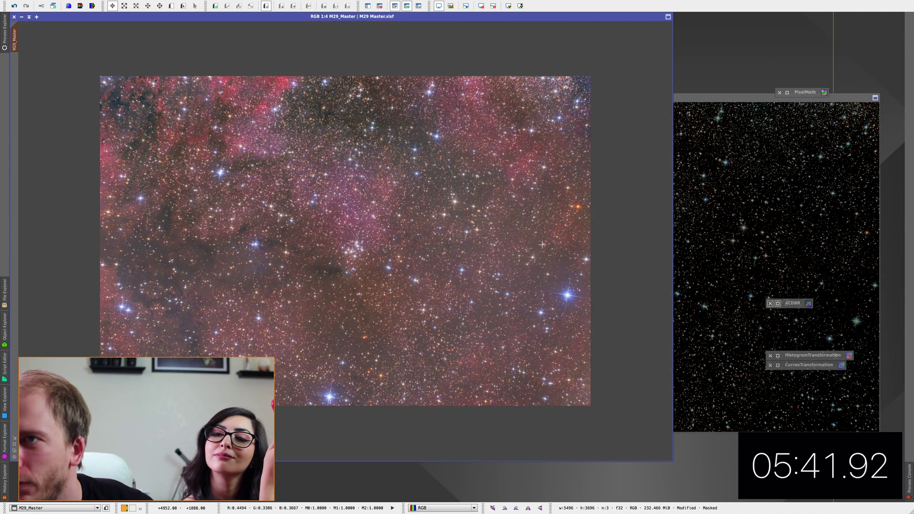
scroll(542, 245, "up", 1)
Draw a small Preview01 rectangle on the left part of M29_Master
left_click(183, 5)
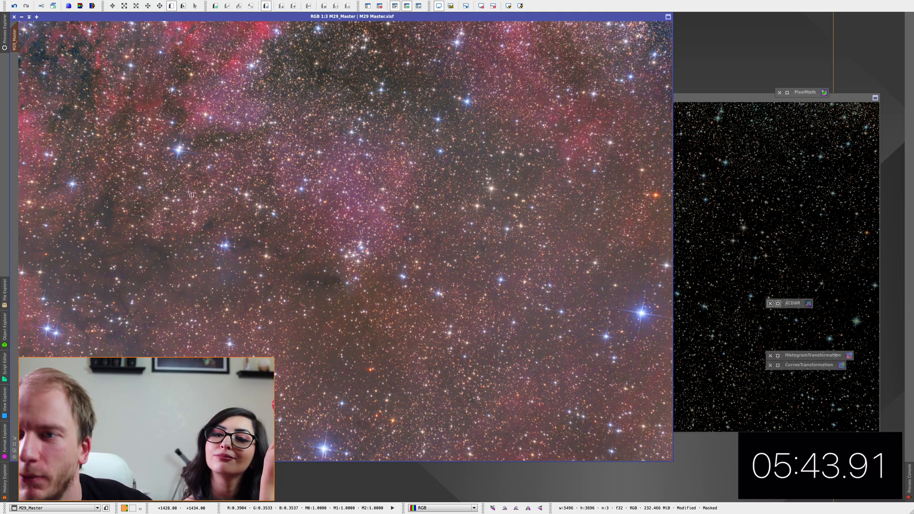
left_click_drag(189, 192, 225, 261)
left_click(171, 4)
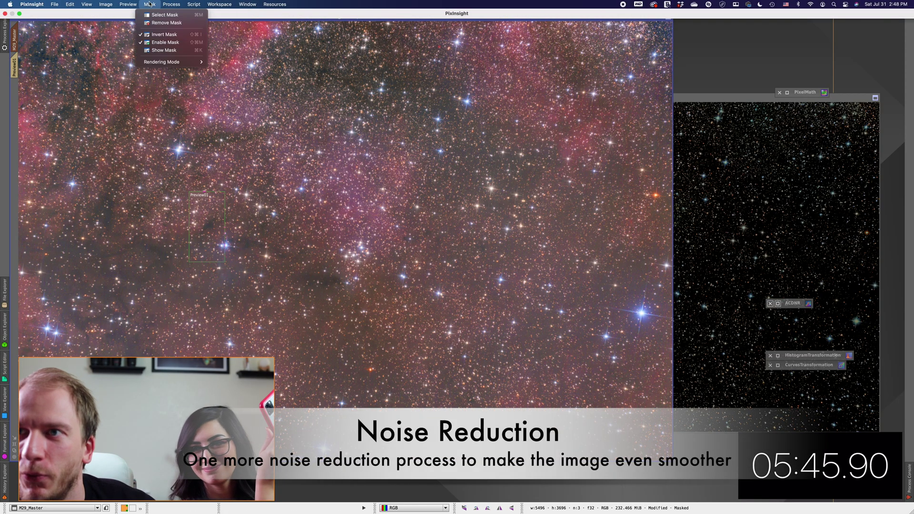
Remove the mask, redraw Preview01 around the cluster, and switch the view to it
mouse_move(119, 4)
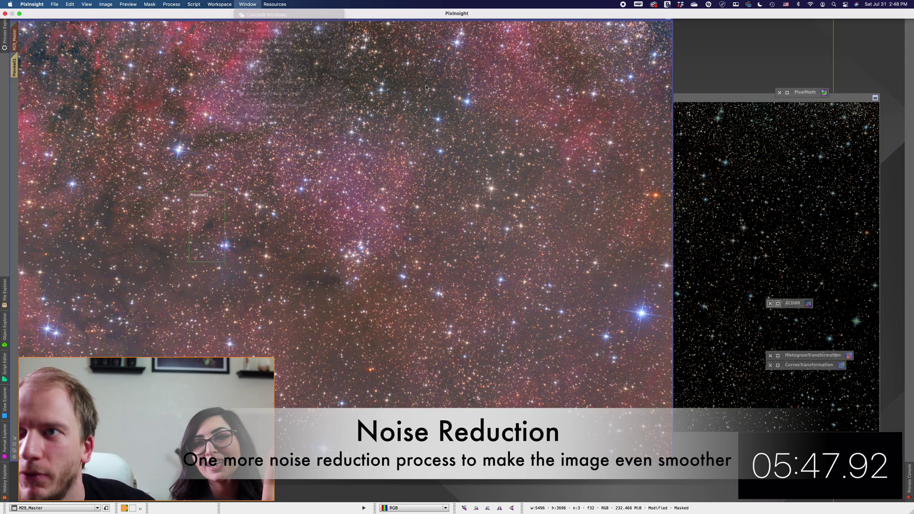
left_click(248, 5)
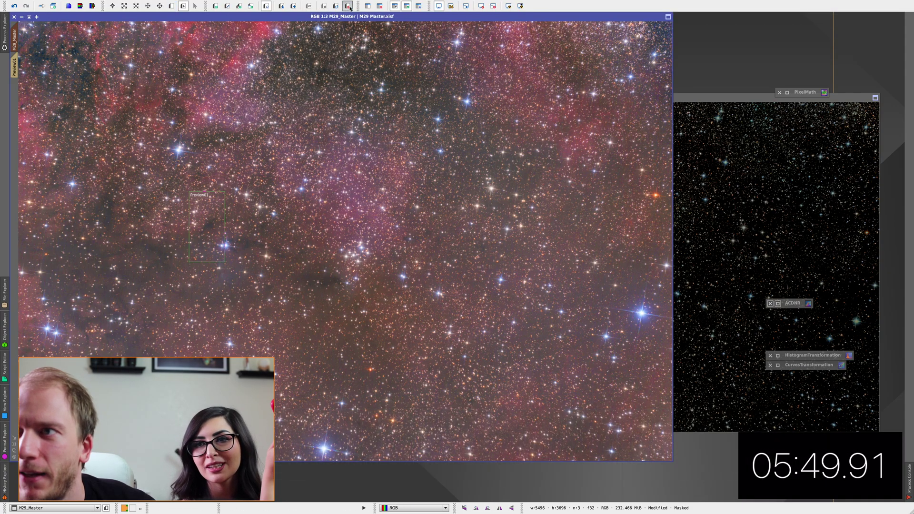
left_click(349, 7)
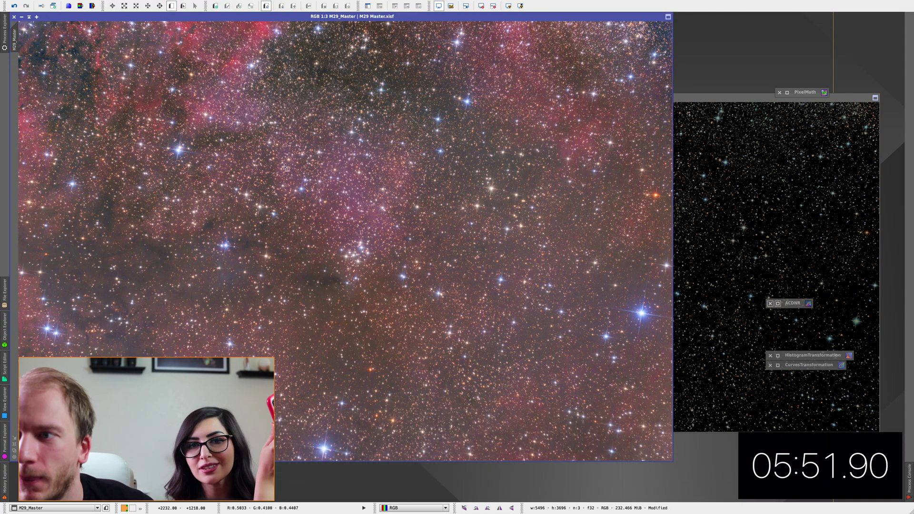
left_click_drag(284, 170, 414, 304)
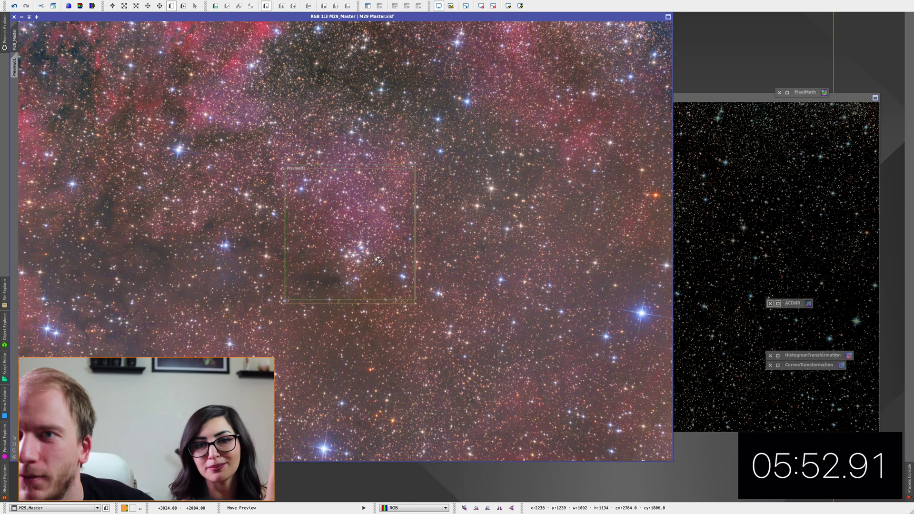
double_click(19, 72)
left_click(525, 262)
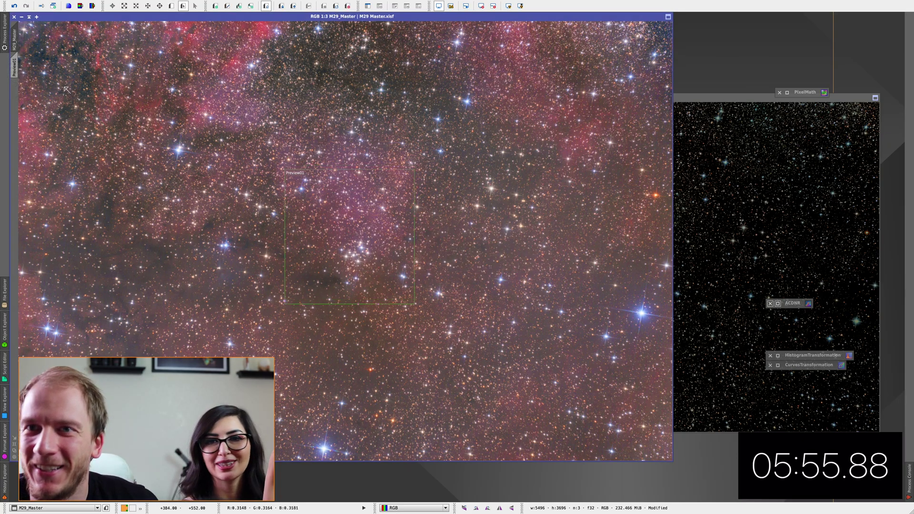
left_click(13, 72)
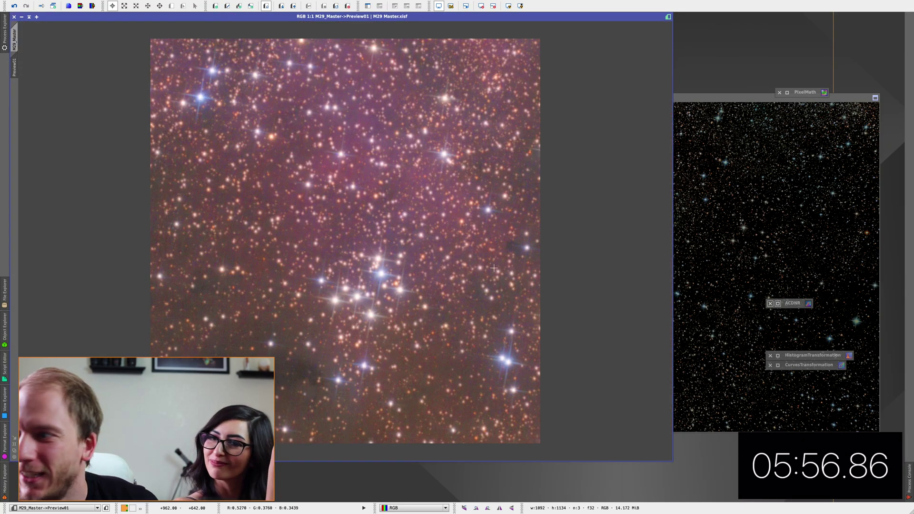
Open ACDNR with a real-time preview and adjust its lightness mask midtones
left_click(778, 304)
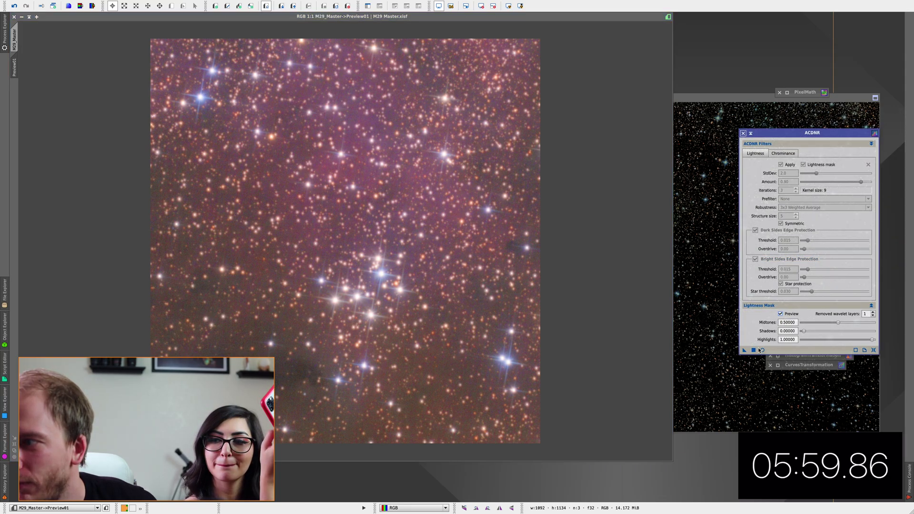
left_click(762, 350)
mouse_move(838, 323)
left_mouse_down()
mouse_move(845, 323)
mouse_move(814, 333)
mouse_move(838, 323)
mouse_move(829, 331)
left_mouse_up()
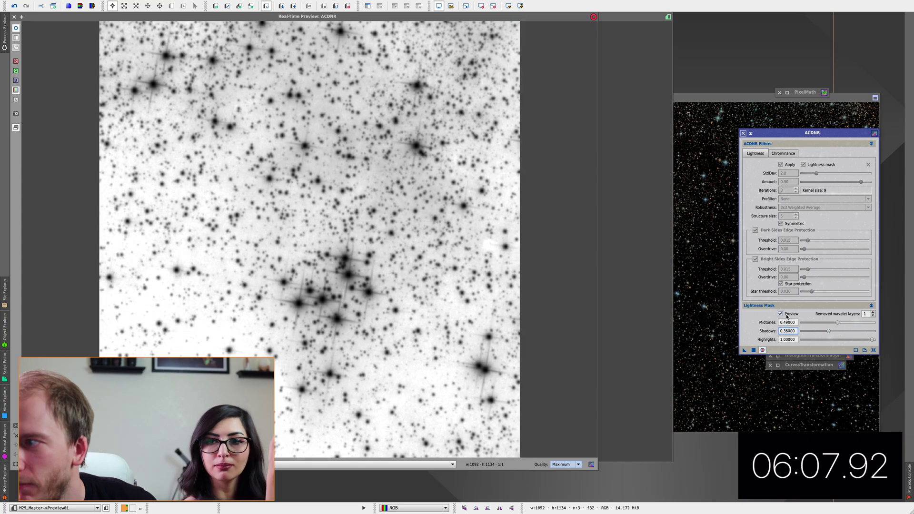
left_click(787, 315)
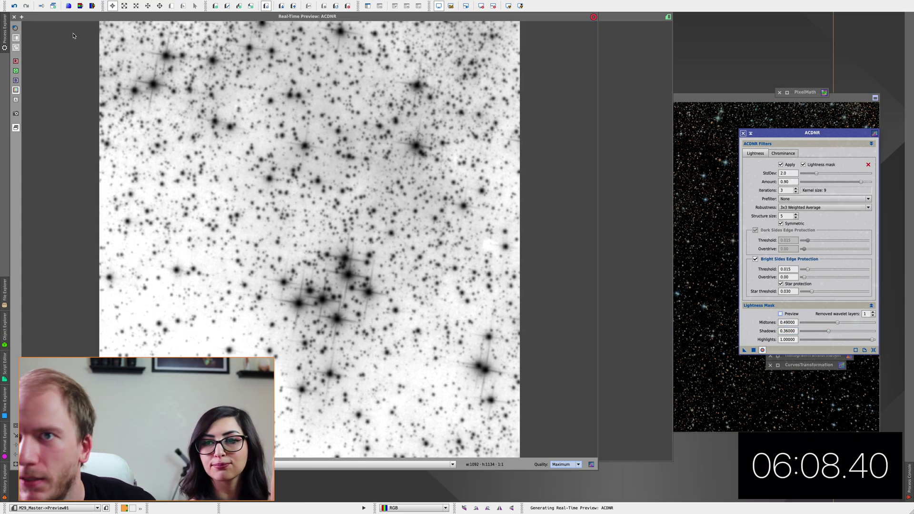
left_click(14, 17)
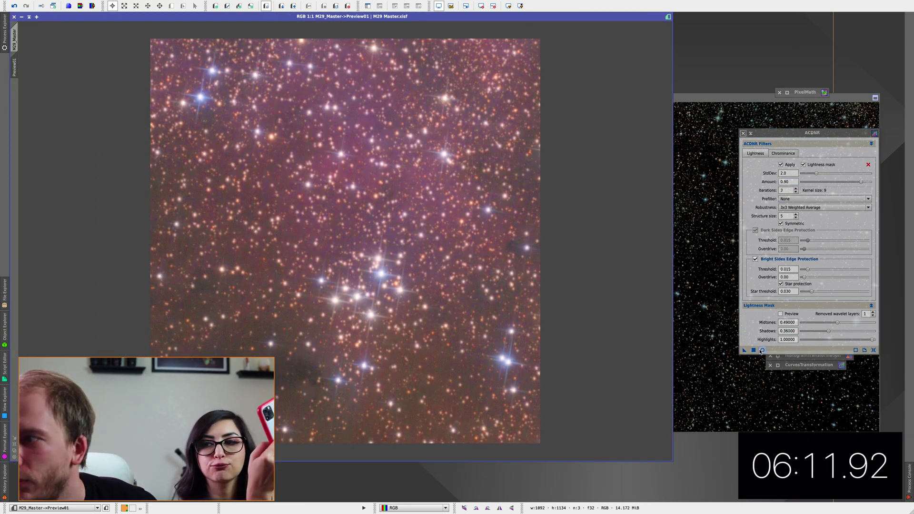
Lower the ACDNR chrominance amount to 0.75 and run it on M29_Master
left_click(762, 351)
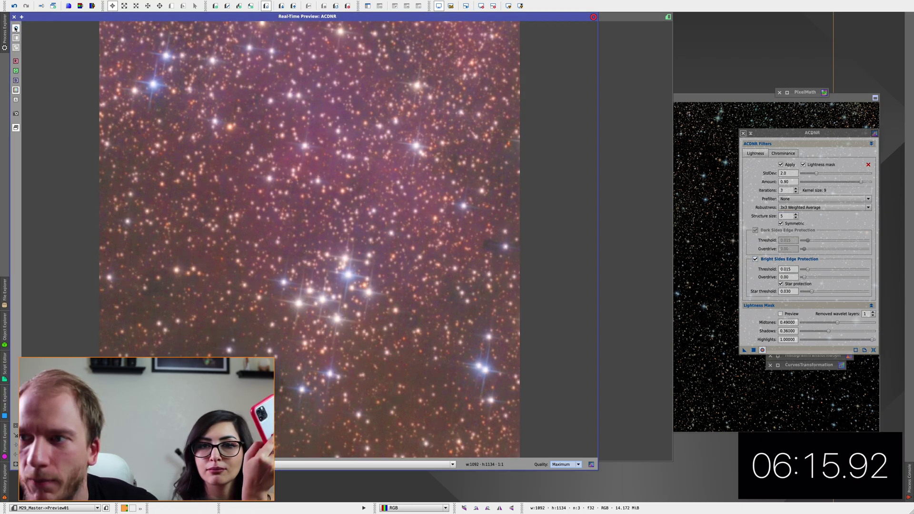
left_click(15, 18)
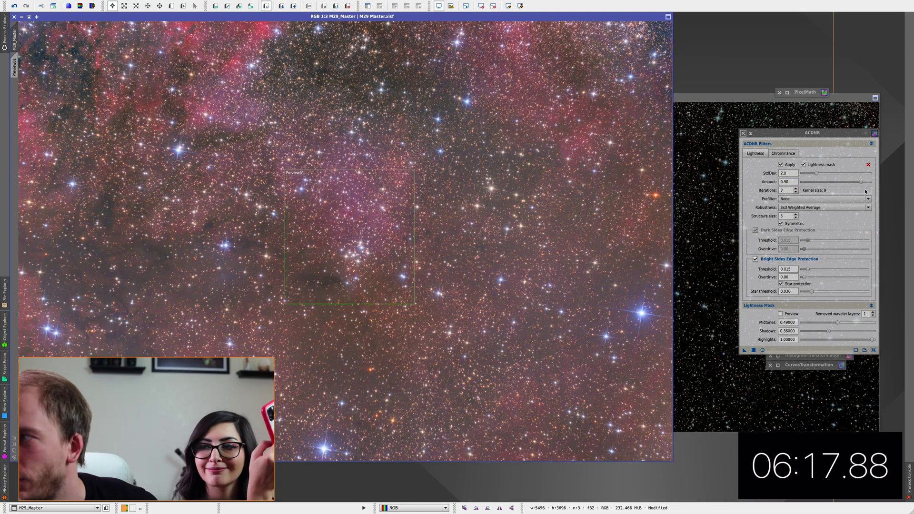
left_click_drag(860, 181, 850, 181)
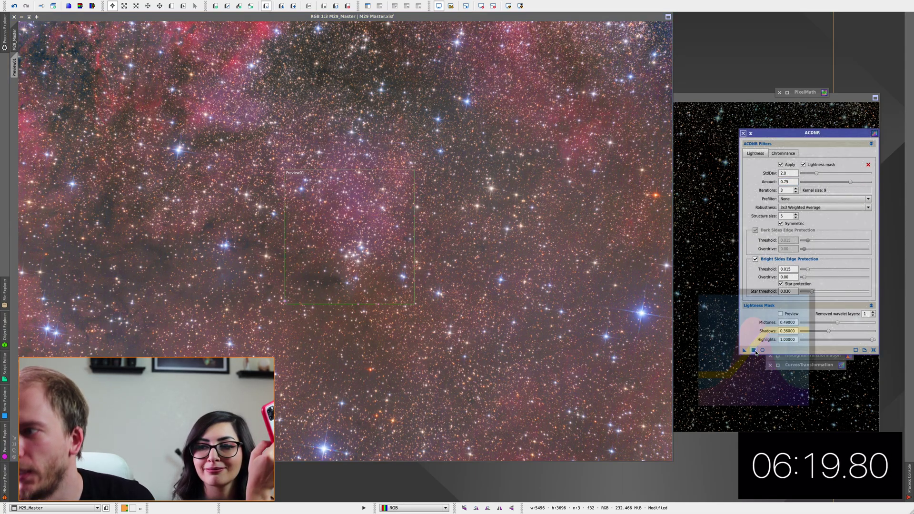
left_click(754, 352)
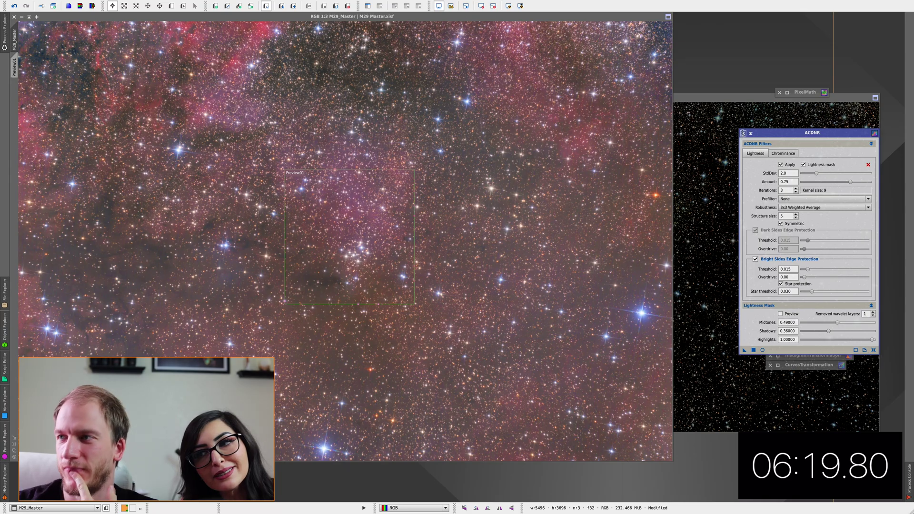
Build a gentle contrast S-curve on the RGB/K channel in CurvesTransformation for M29_Master
left_click(742, 133)
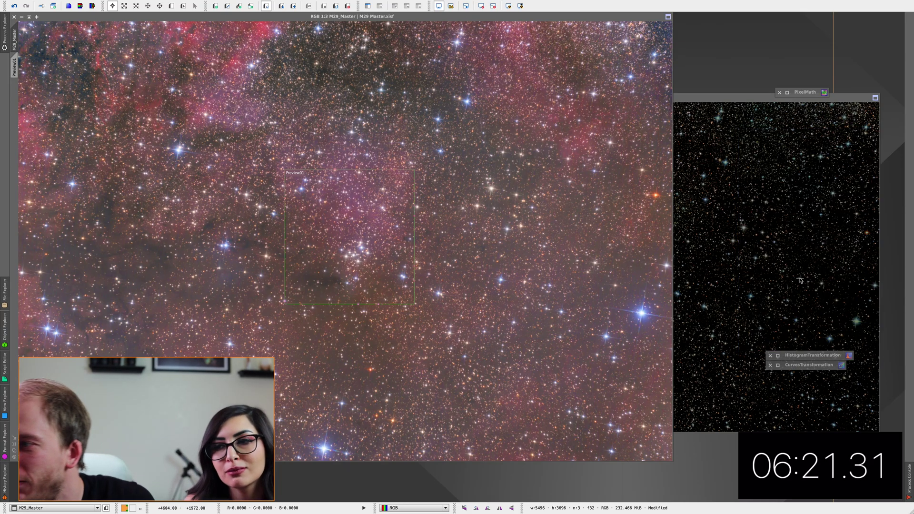
left_click(429, 260)
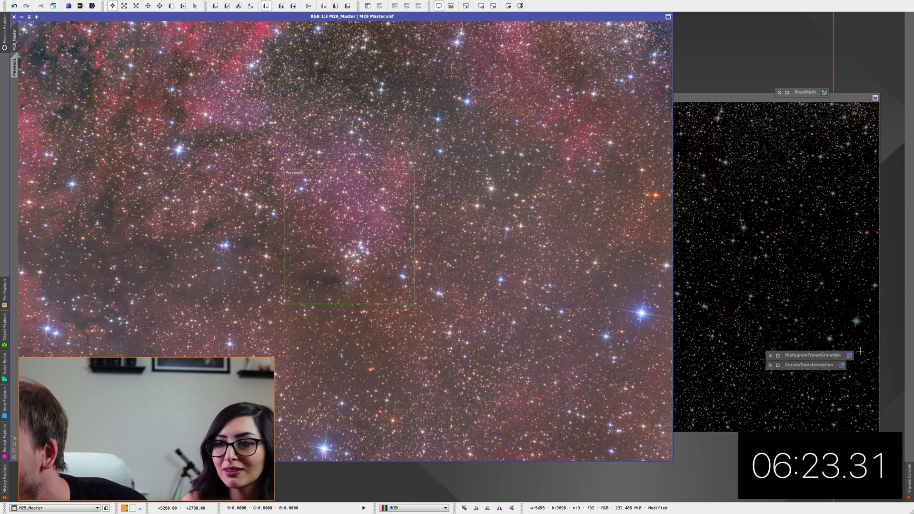
double_click(783, 361)
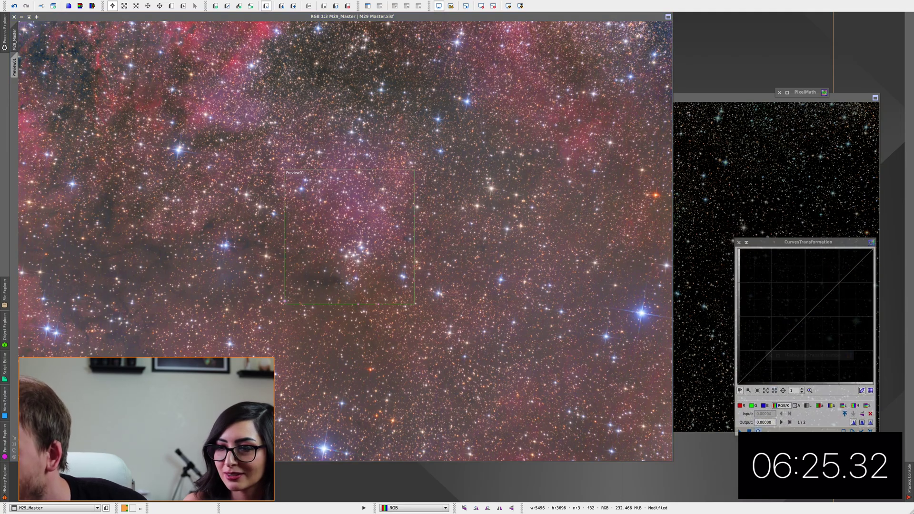
left_click(758, 431)
left_click(772, 353)
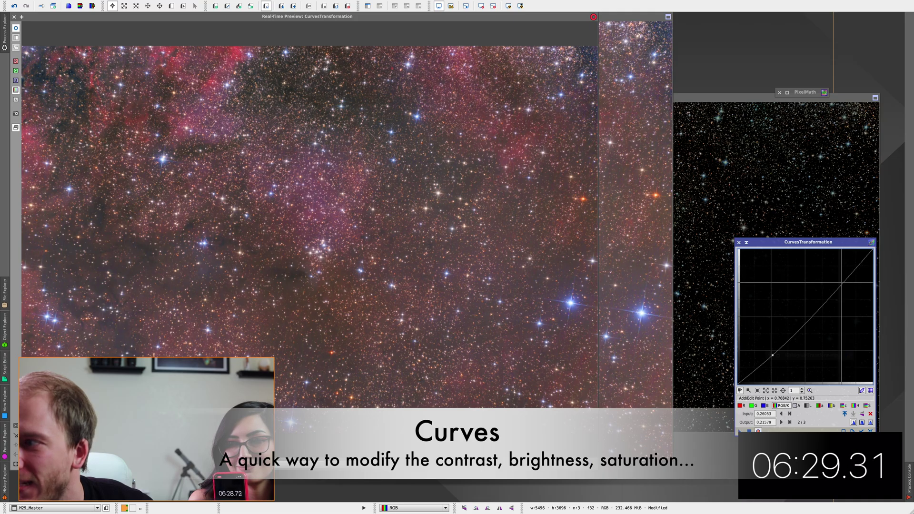
left_click(838, 280)
left_click_drag(839, 281, 838, 283)
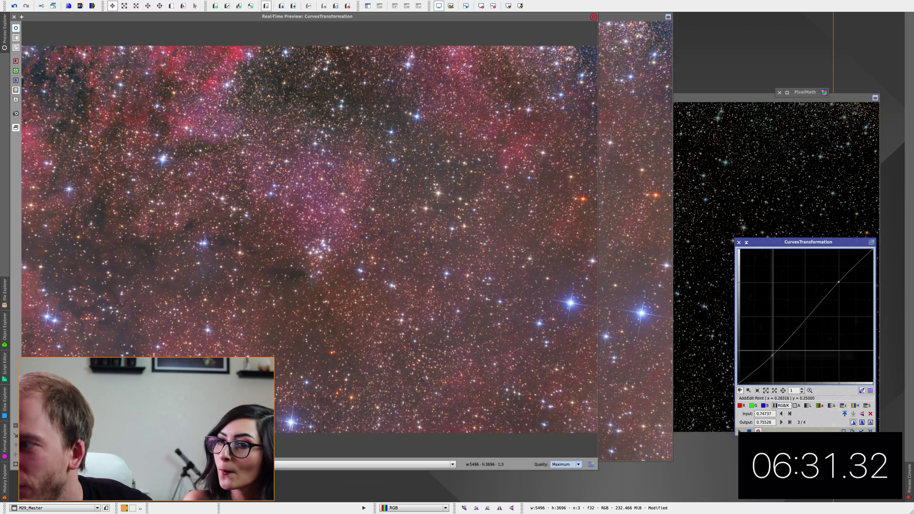
left_click_drag(774, 354, 769, 355)
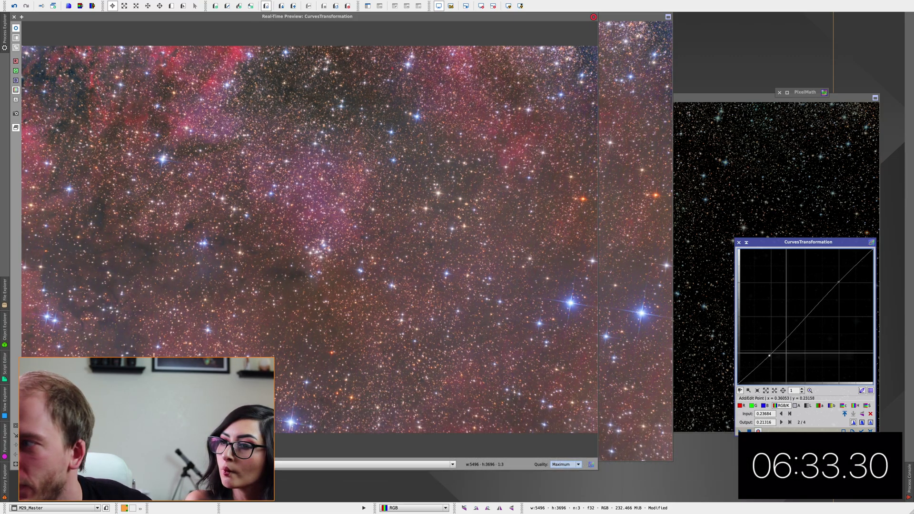
left_click_drag(838, 282, 839, 280)
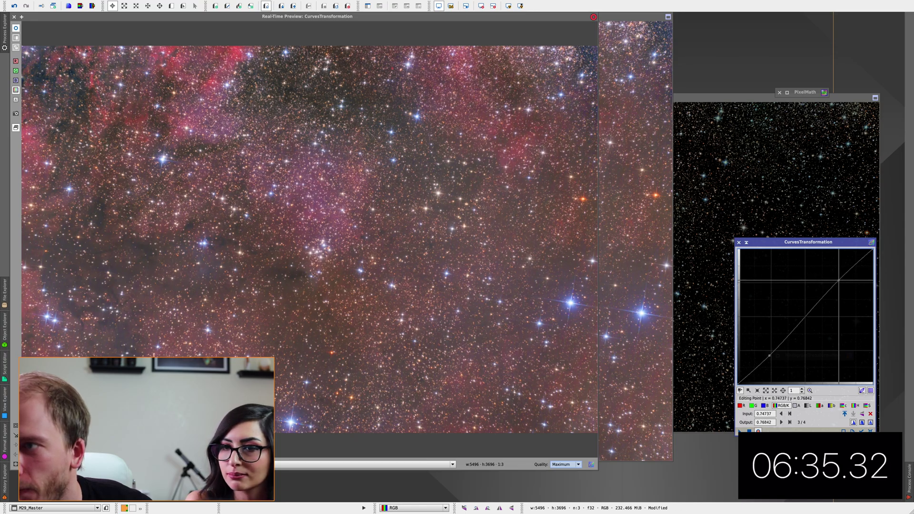
Add a saturation centre point, lift the lightness midpoint to 0.50789, and apply the curves
left_click(856, 406)
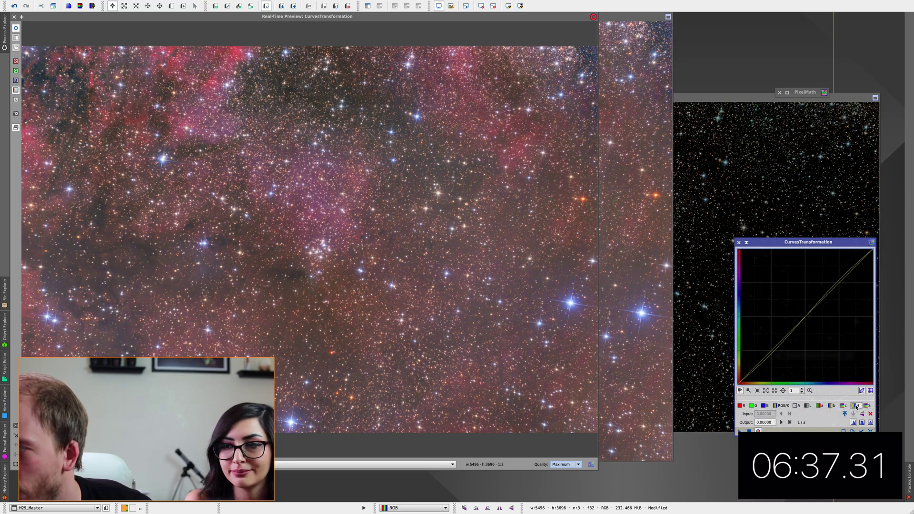
left_click(866, 405)
left_click(803, 316)
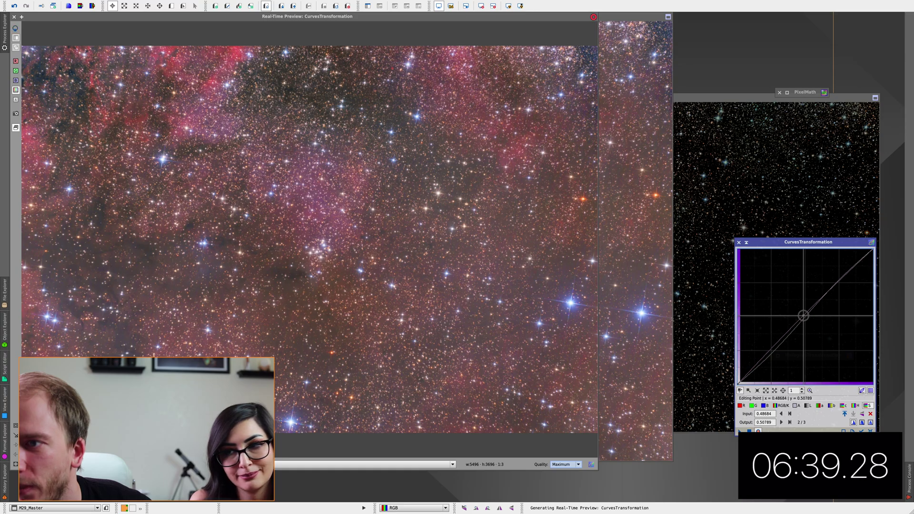
left_click(808, 406)
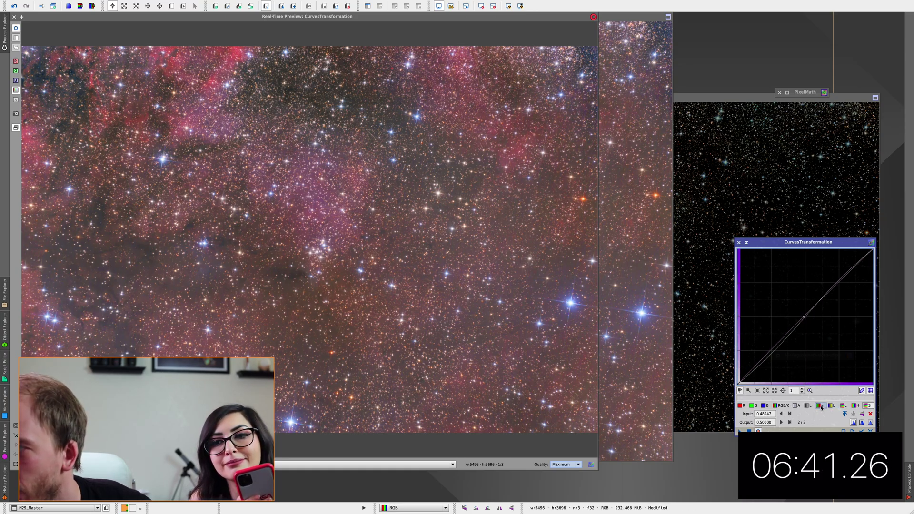
left_click(802, 323)
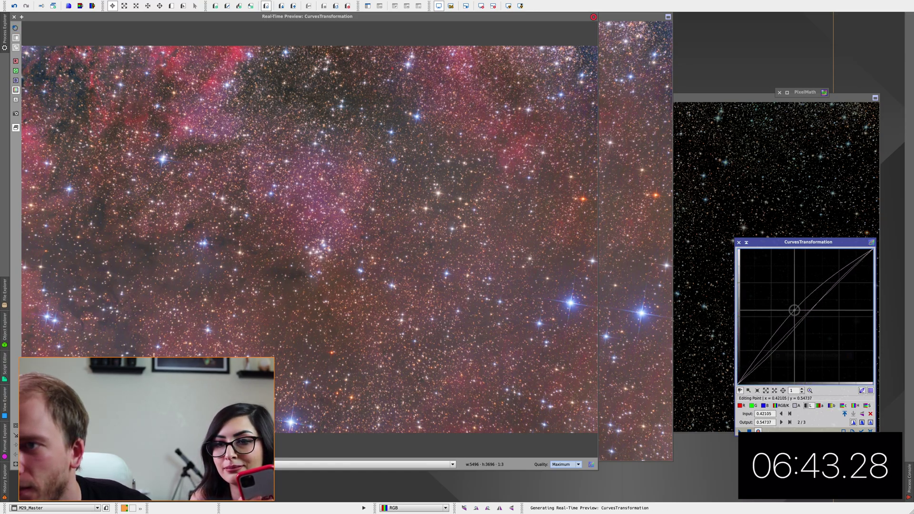
mouse_move(802, 323)
left_mouse_down()
mouse_move(798, 307)
mouse_move(803, 315)
left_mouse_up()
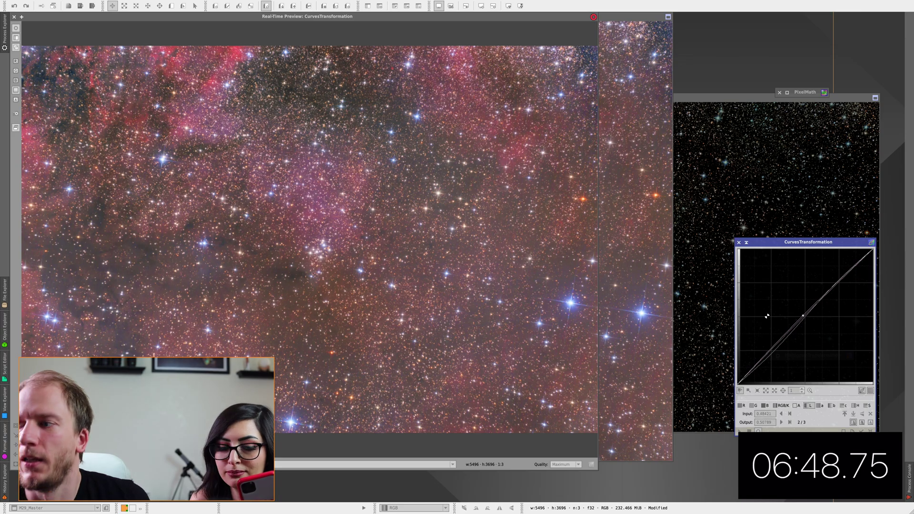
key("ctrl+Return")
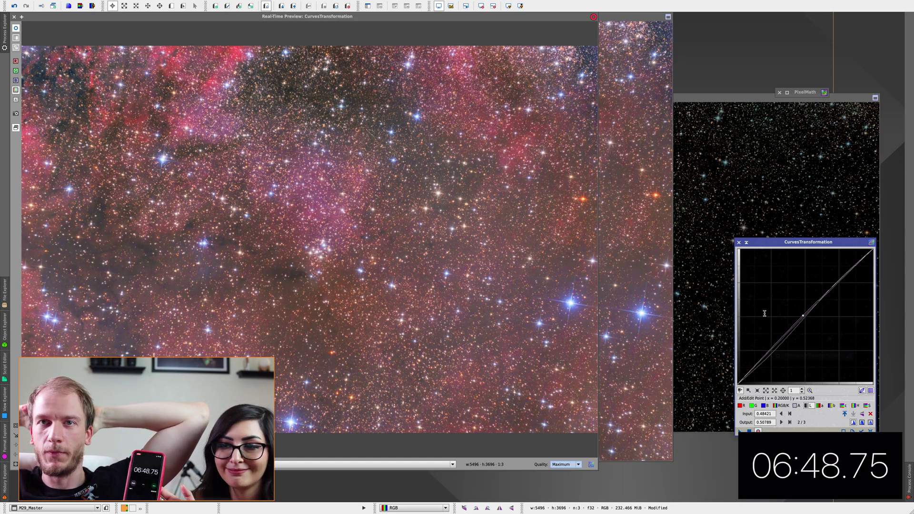
scroll(765, 313, "up", 5)
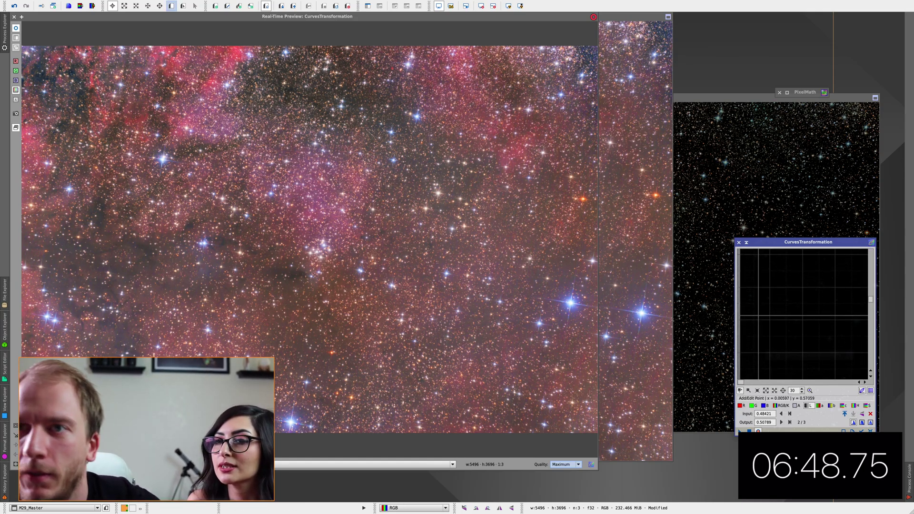
Close CurvesTransformation and close the star_mask image, confirming despite its mask references
left_click(16, 18)
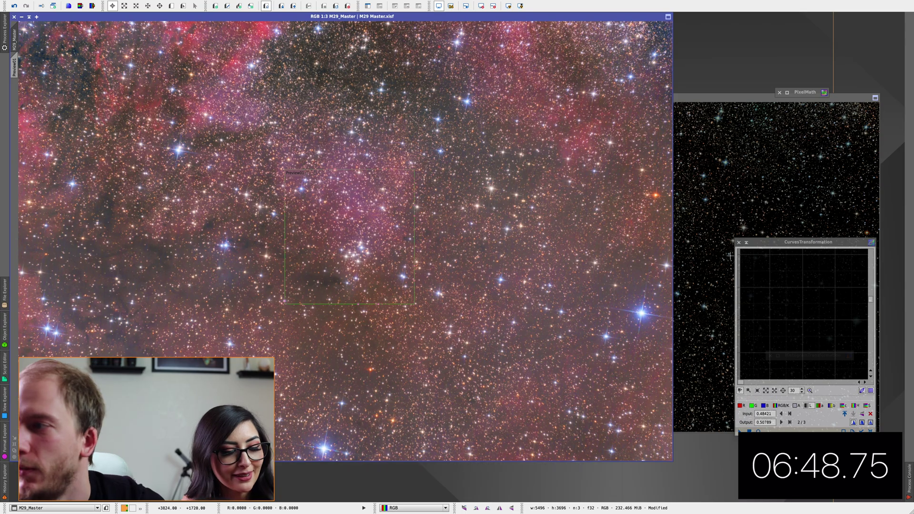
left_click(740, 243)
left_click(690, 281)
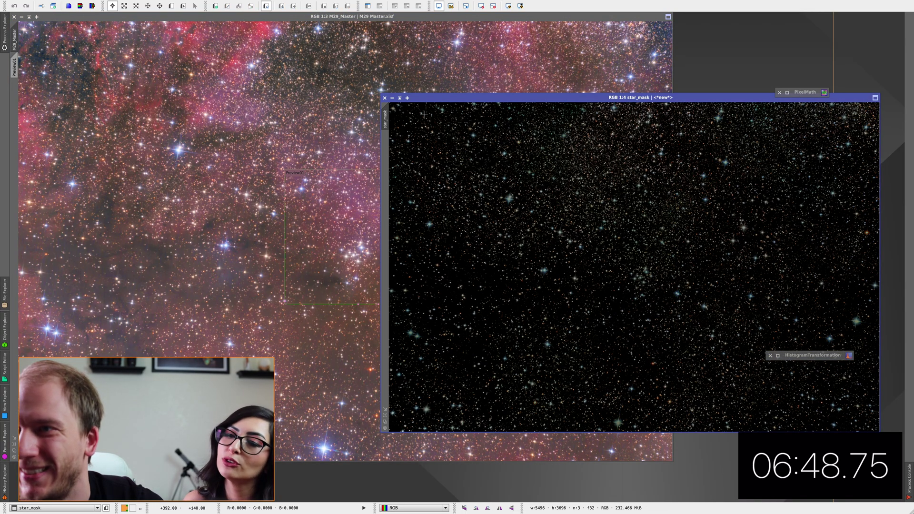
left_click(385, 98)
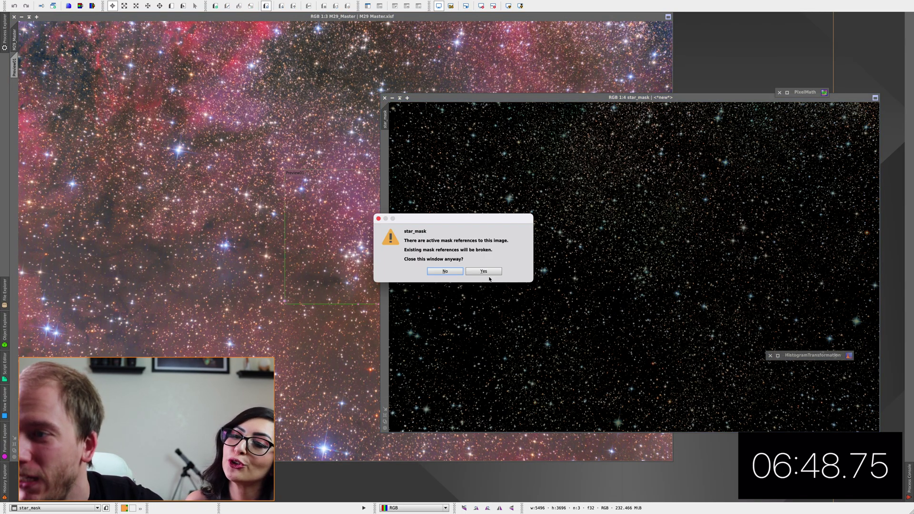
left_click(483, 272)
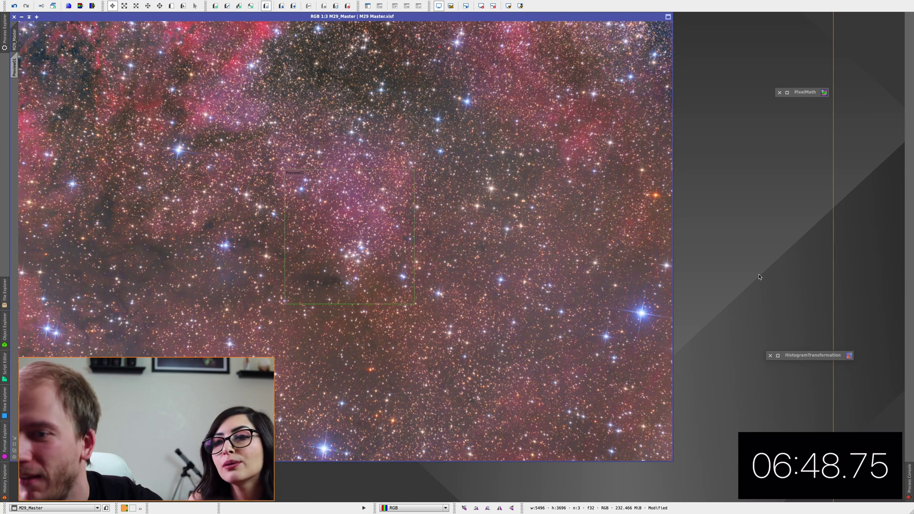
Set up Save As for M29_Master as 'M29 Master.jpg' in JPEG format on the Desktop
left_click(56, 5)
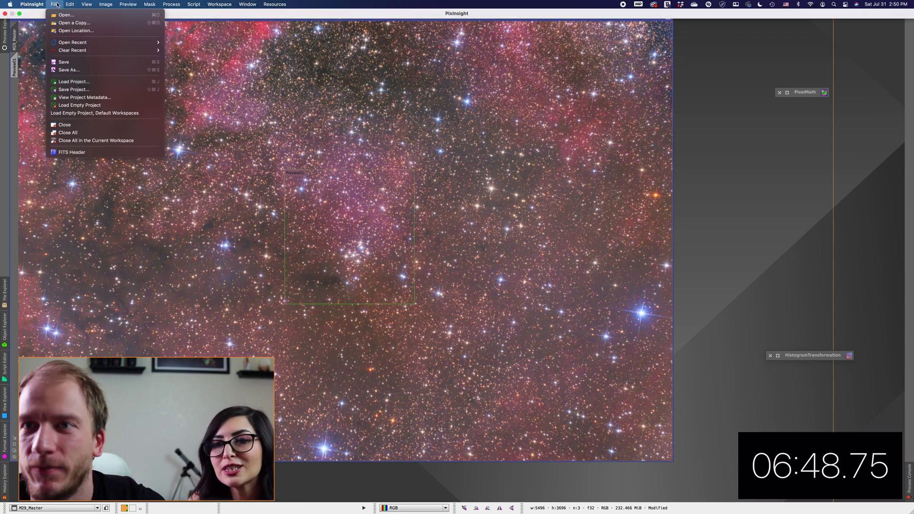
key("Escape")
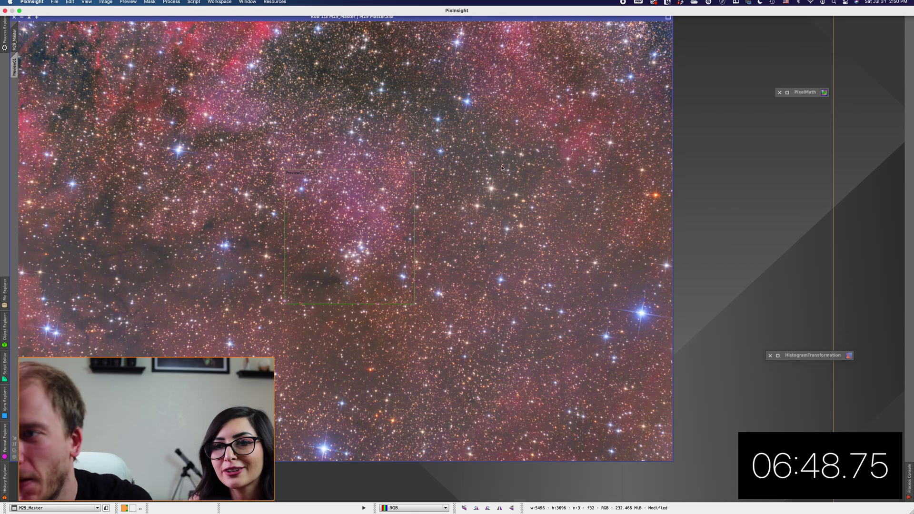
key("super+shift+s")
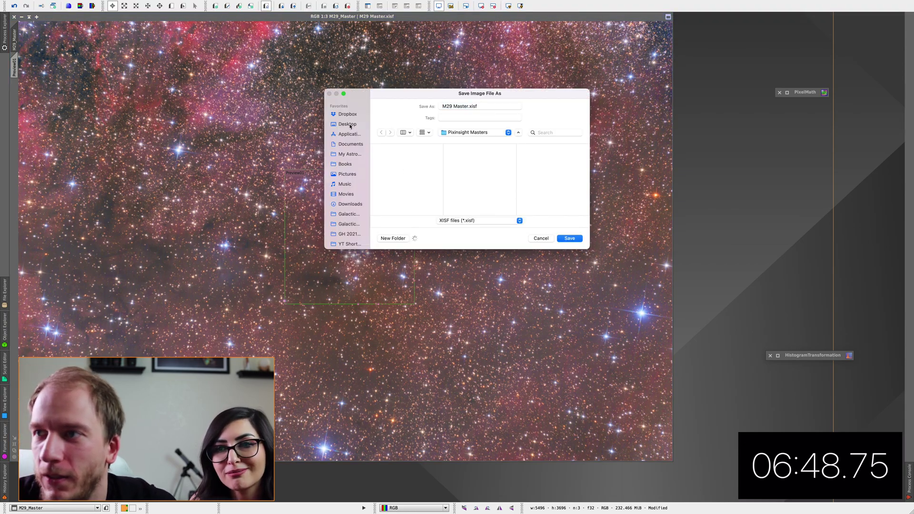
left_click(467, 220)
left_click(458, 269)
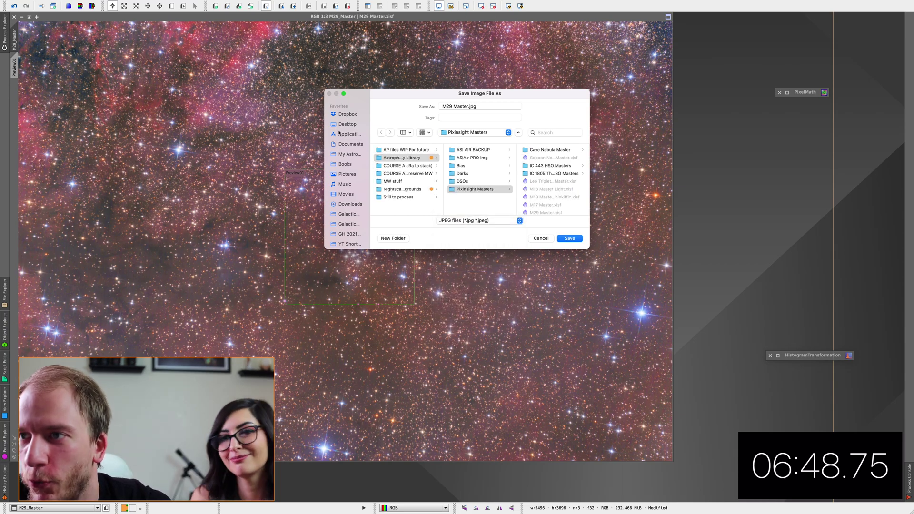
left_click(347, 124)
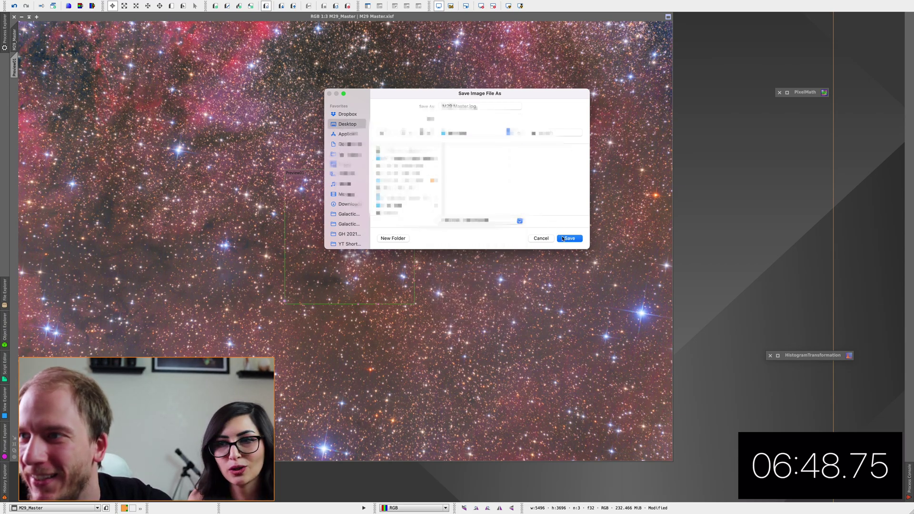